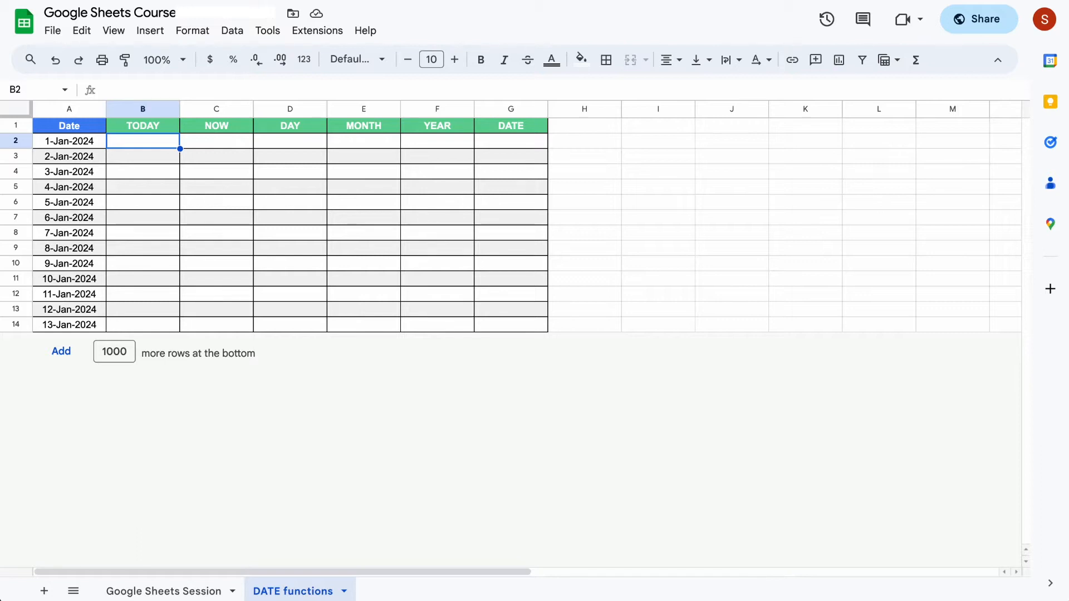
Step: Hide the Google Sheets Session sheet from the workbook
click(68, 128)
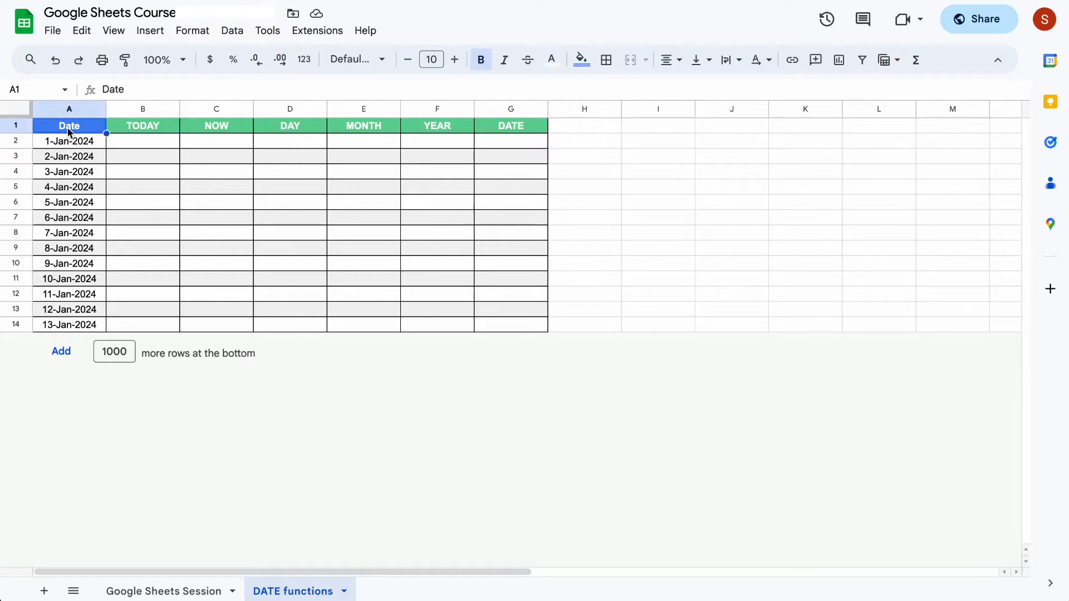
click(232, 591)
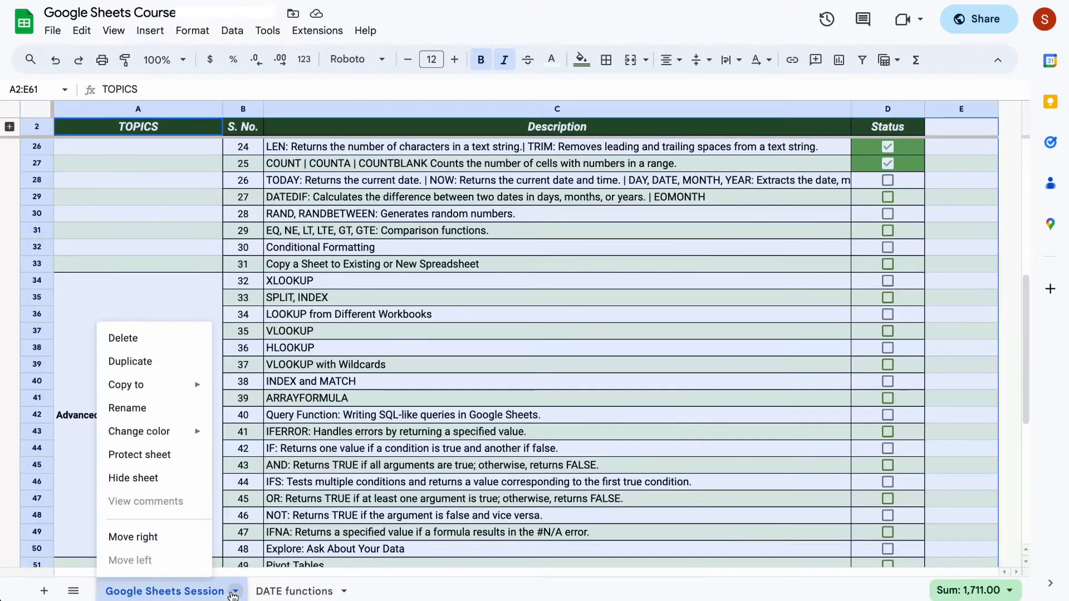
click(146, 478)
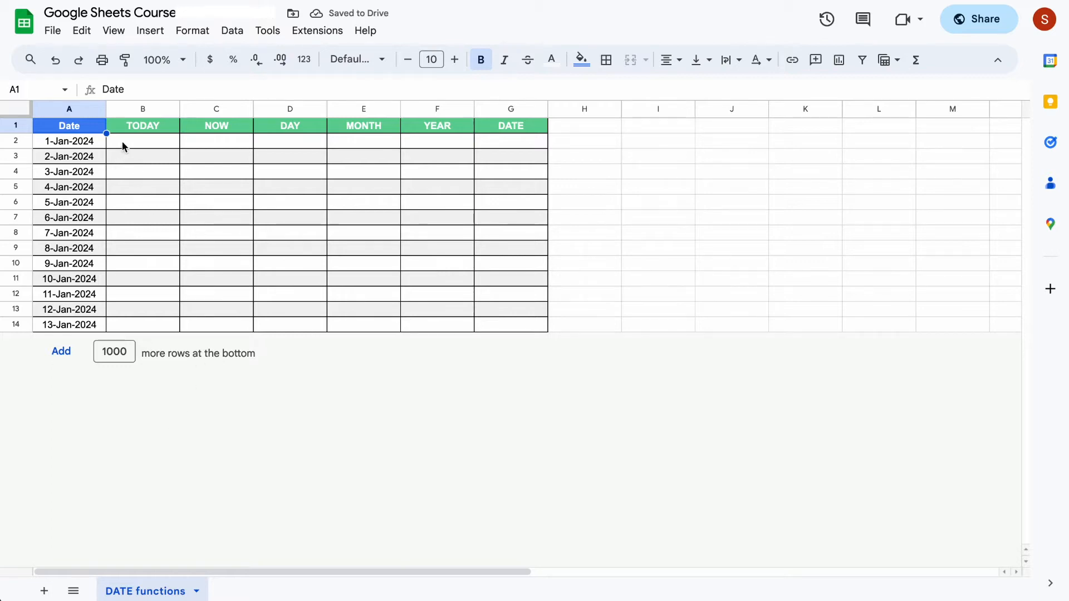
Step: Review the linked function headers in row 1, from TODAY and NOW through DAY, MONTH, YEAR and DATE
click(157, 128)
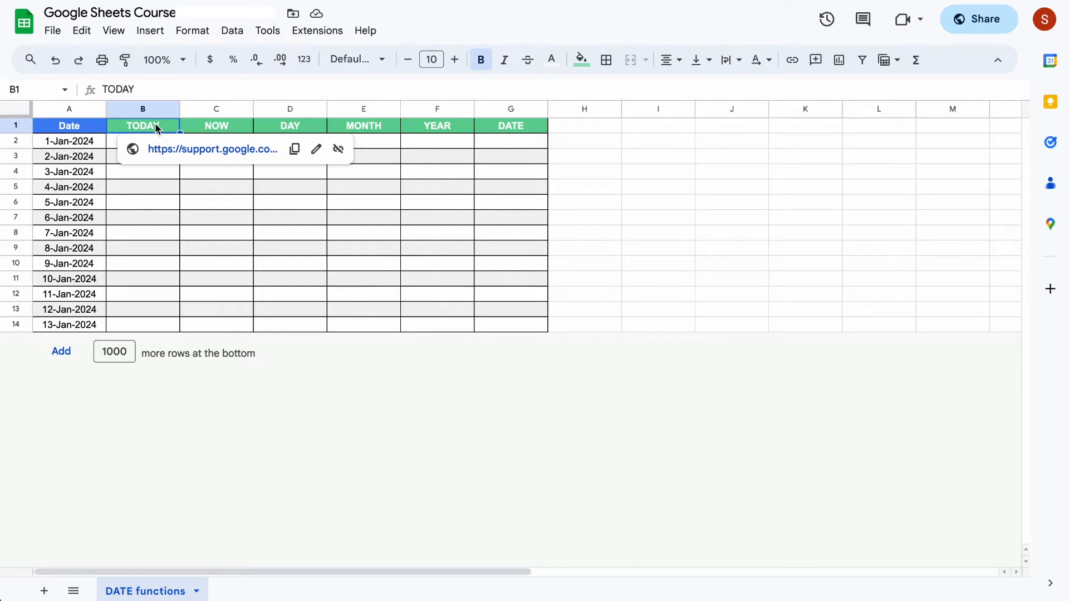
click(242, 125)
click(302, 127)
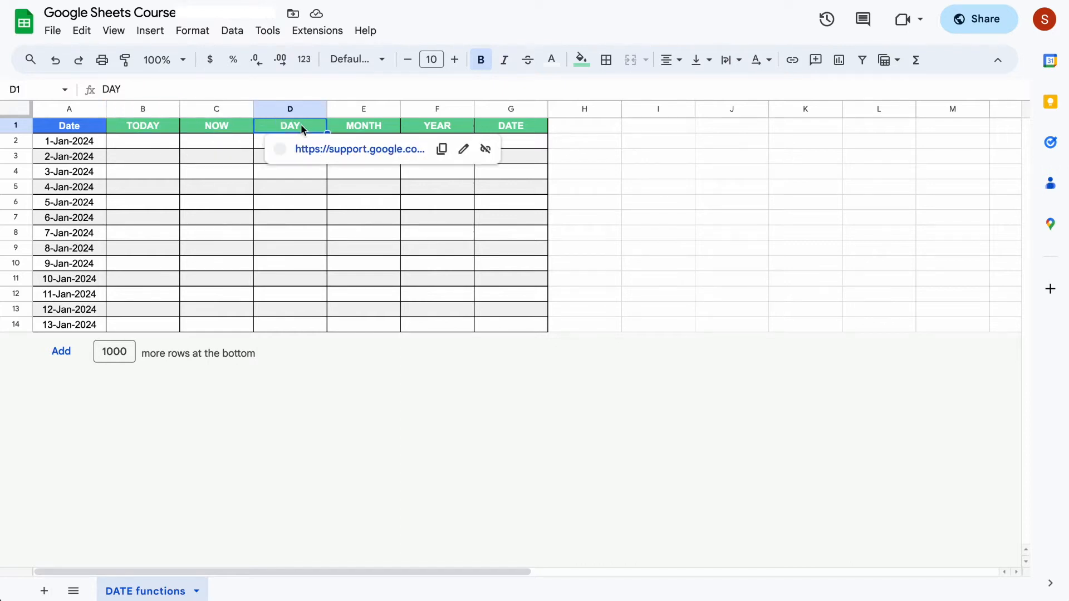
click(367, 128)
click(440, 128)
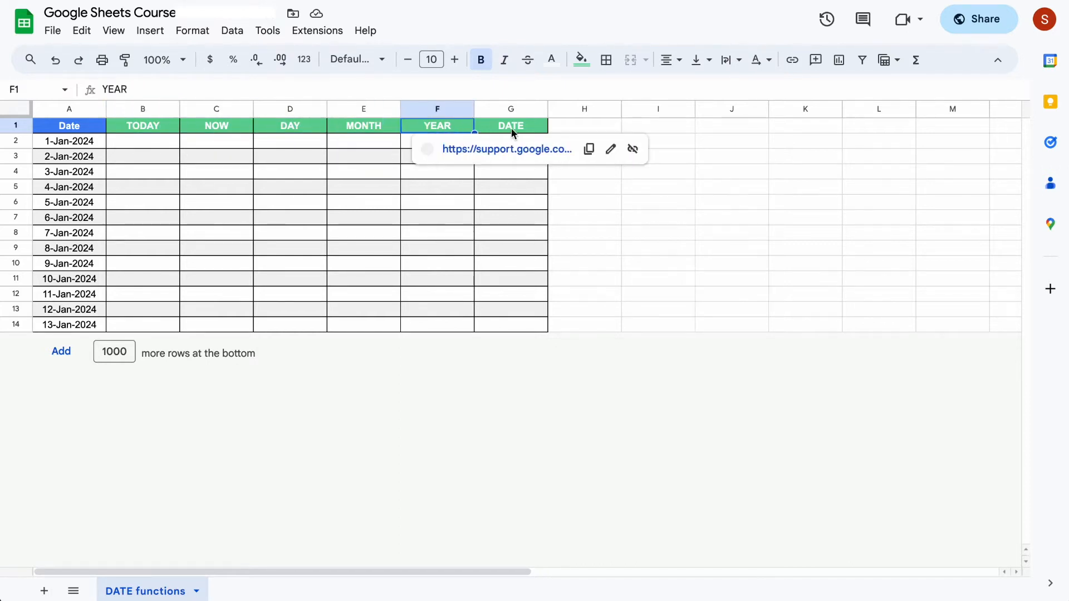
click(511, 128)
click(146, 125)
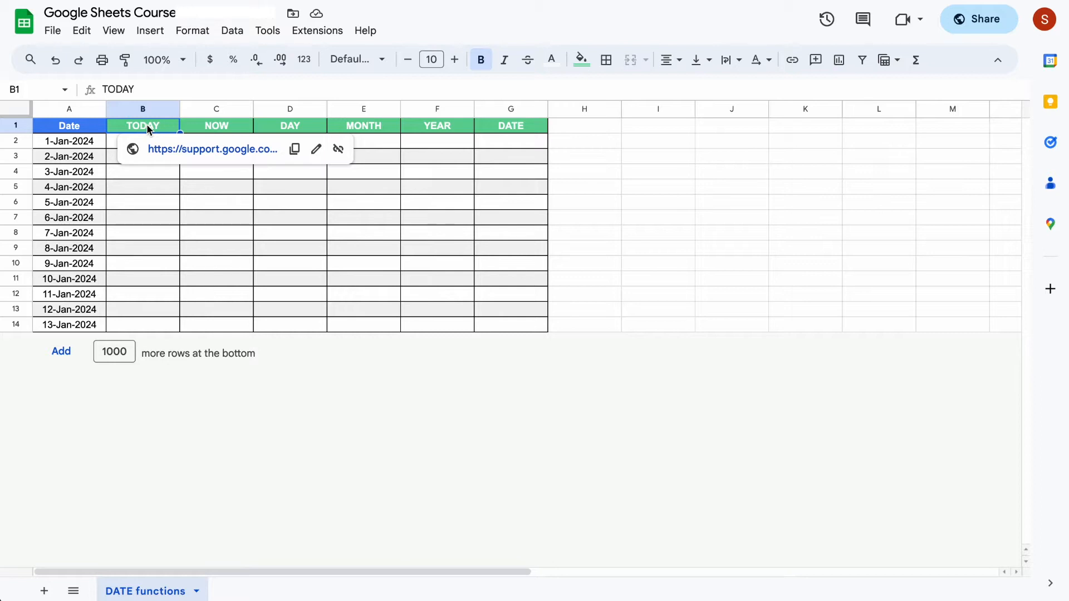
Step: Insert the current date as a static value in B2, and clear the cell again
click(152, 146)
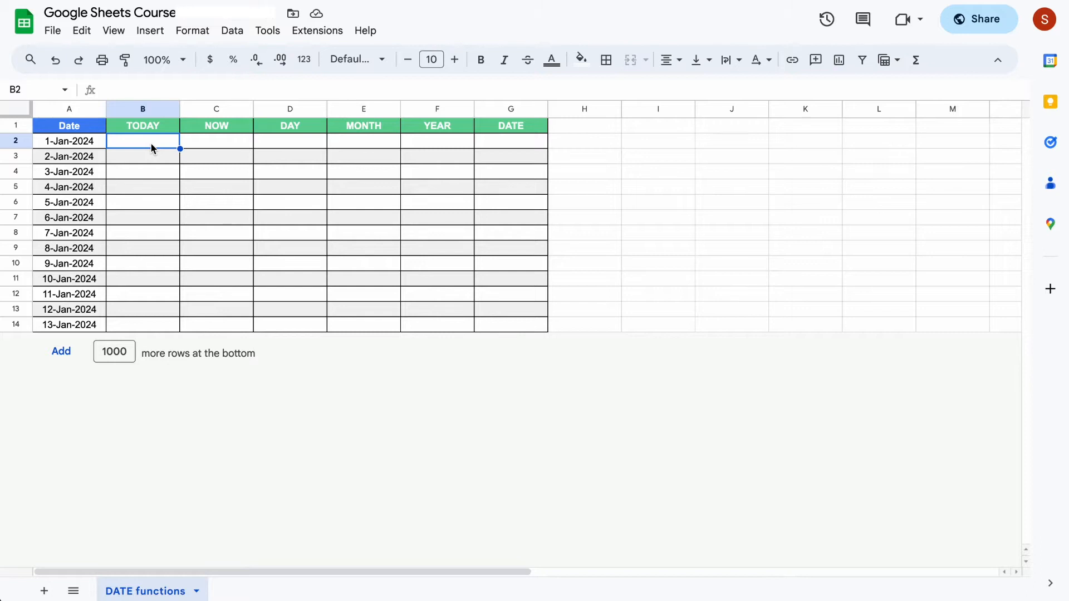
key(ctrl+semicolon)
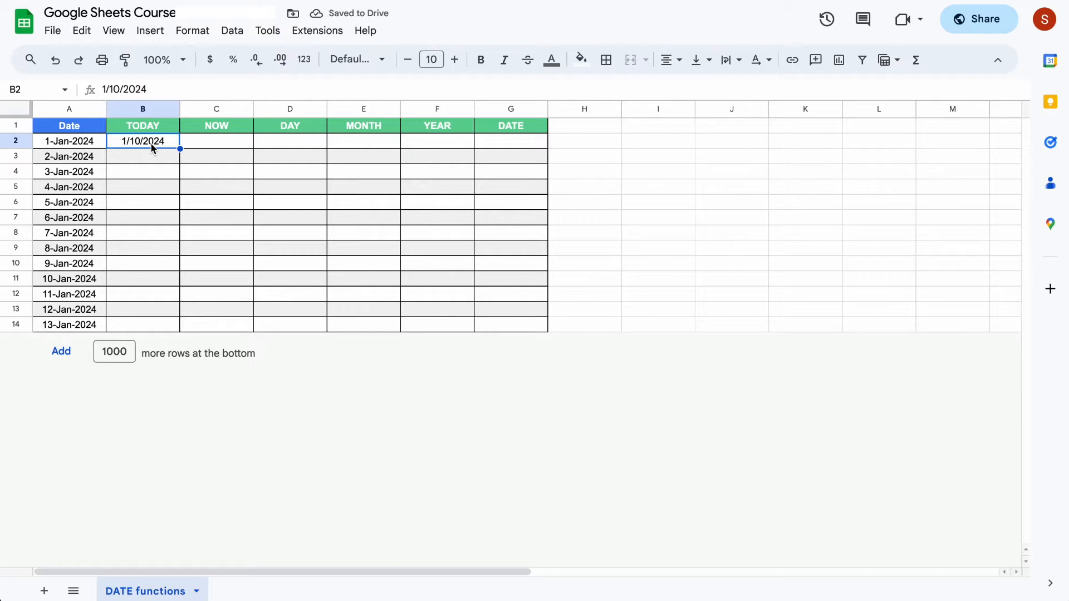
key(Delete)
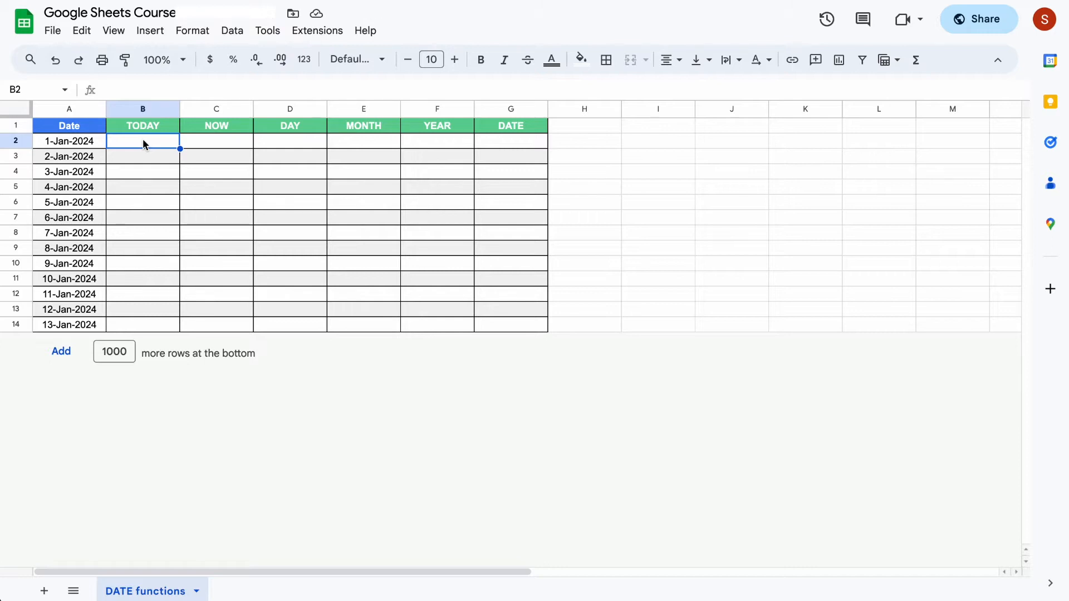
Step: Enter the date "10 jan 2024" manually in B2 and check how it is stored
text(10 jan 2024)
key(Return)
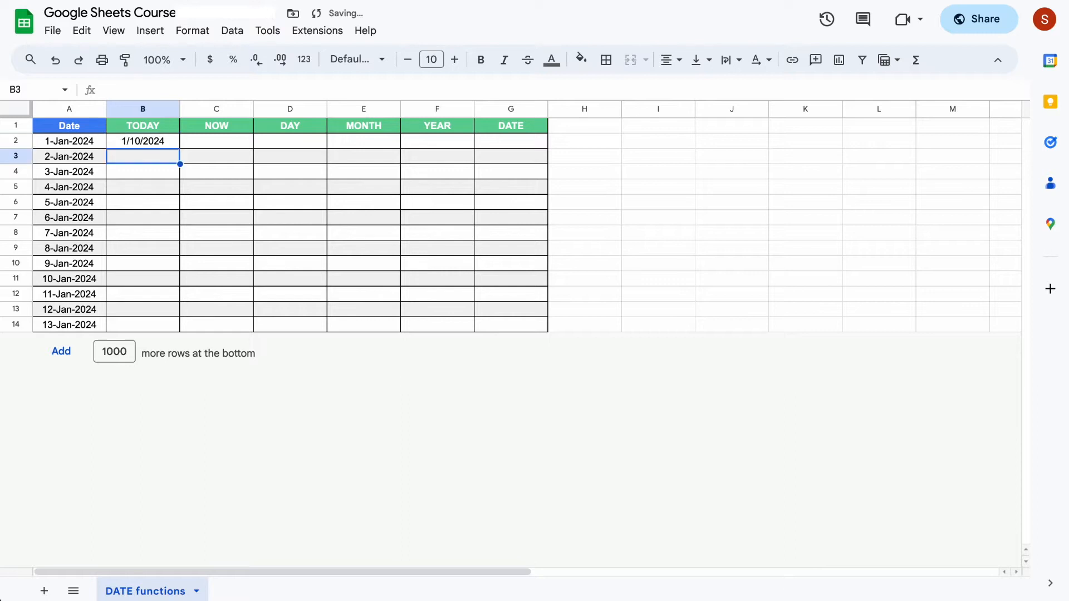
click(142, 141)
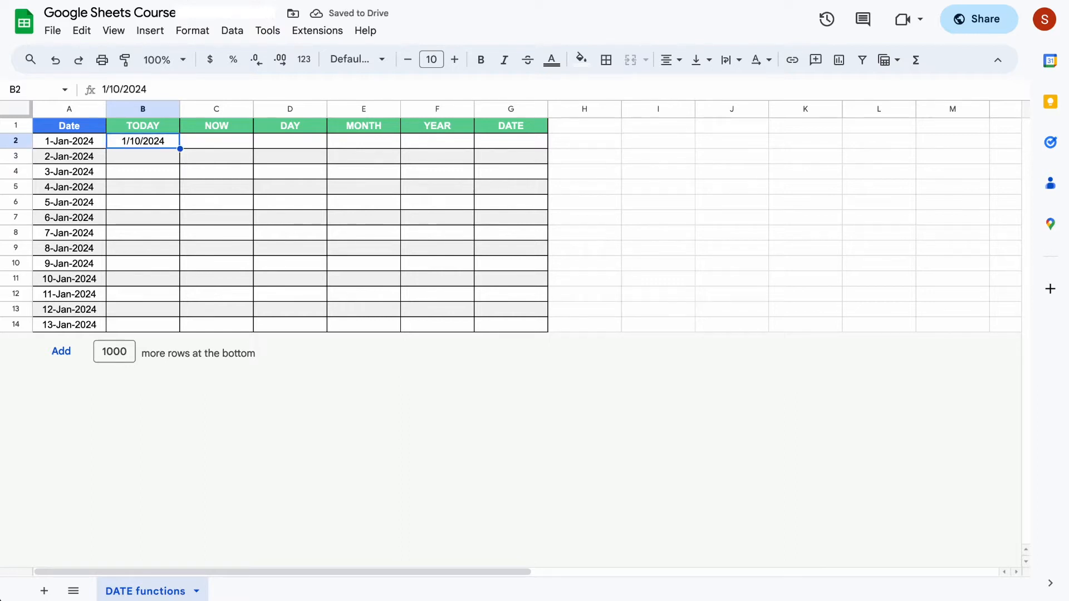
Step: Enter the date with dots as 15.01.2024 in B3 and inspect the cell
click(145, 159)
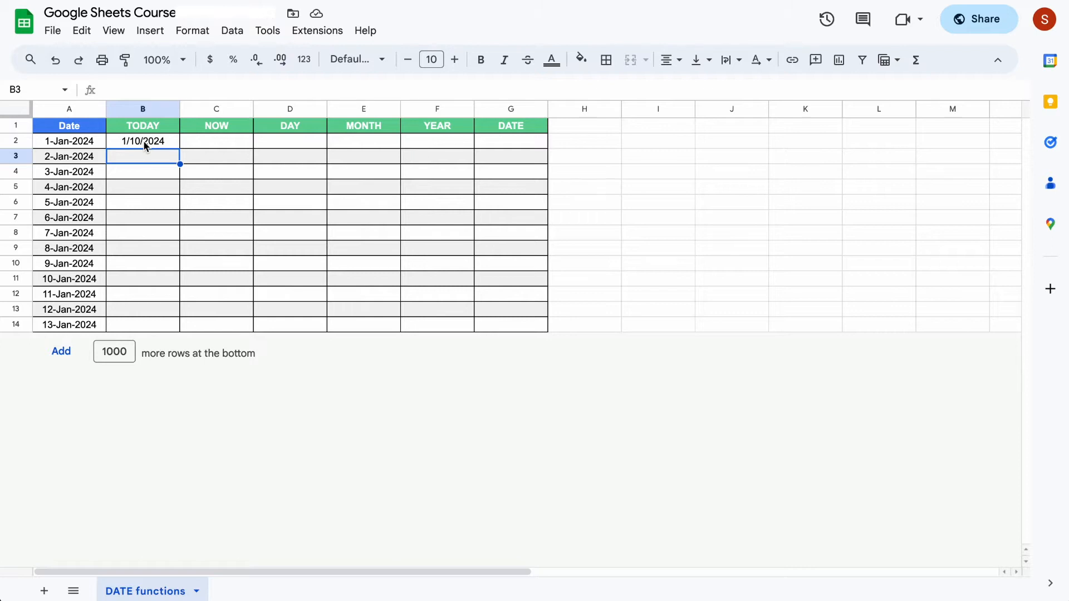
text(15)
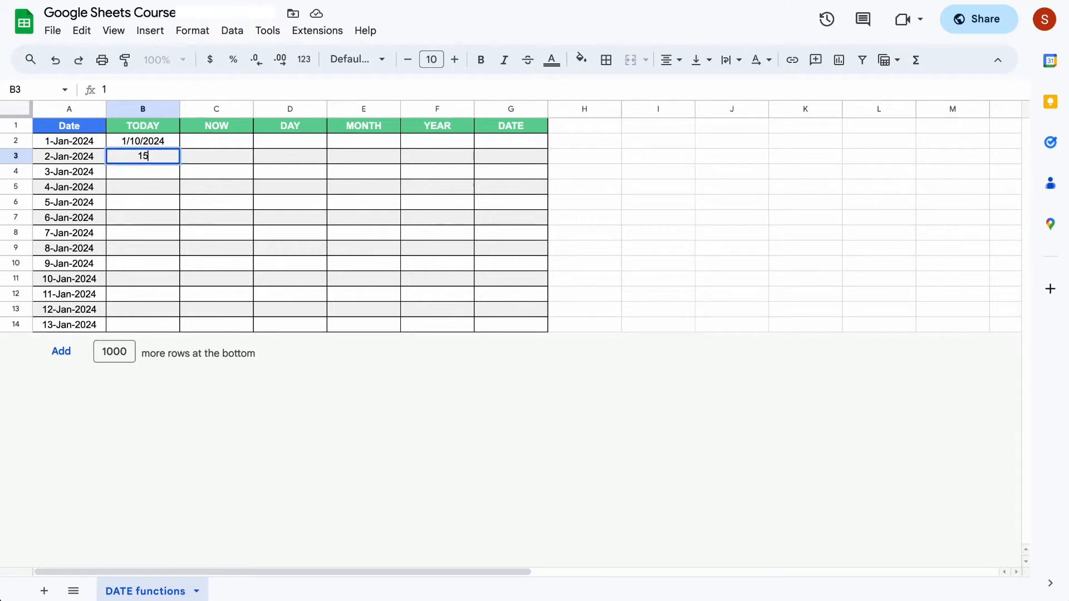
text(.01.2024)
key(Return)
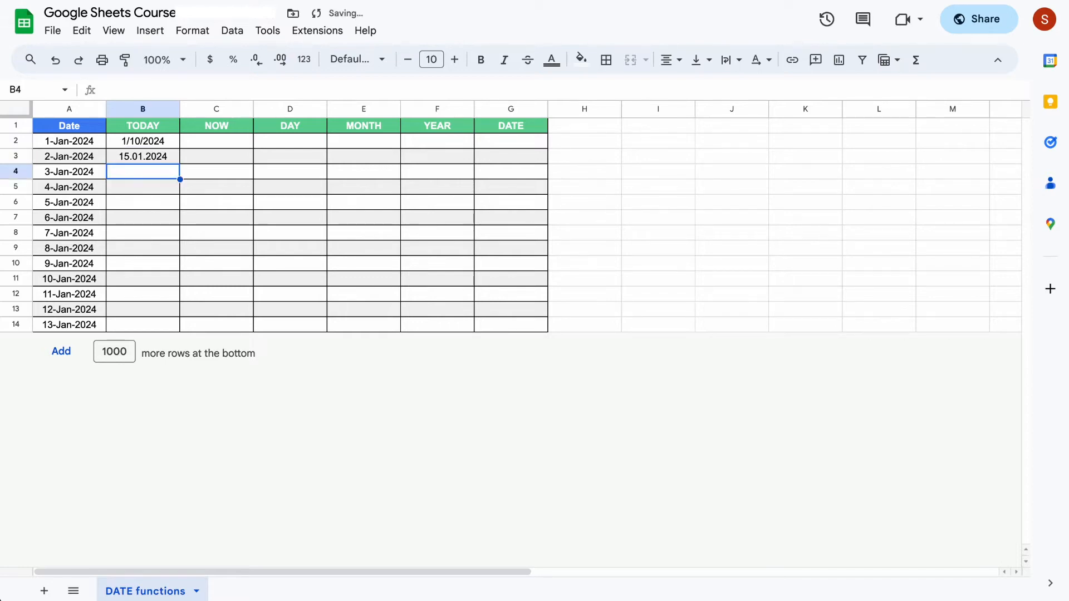
click(151, 158)
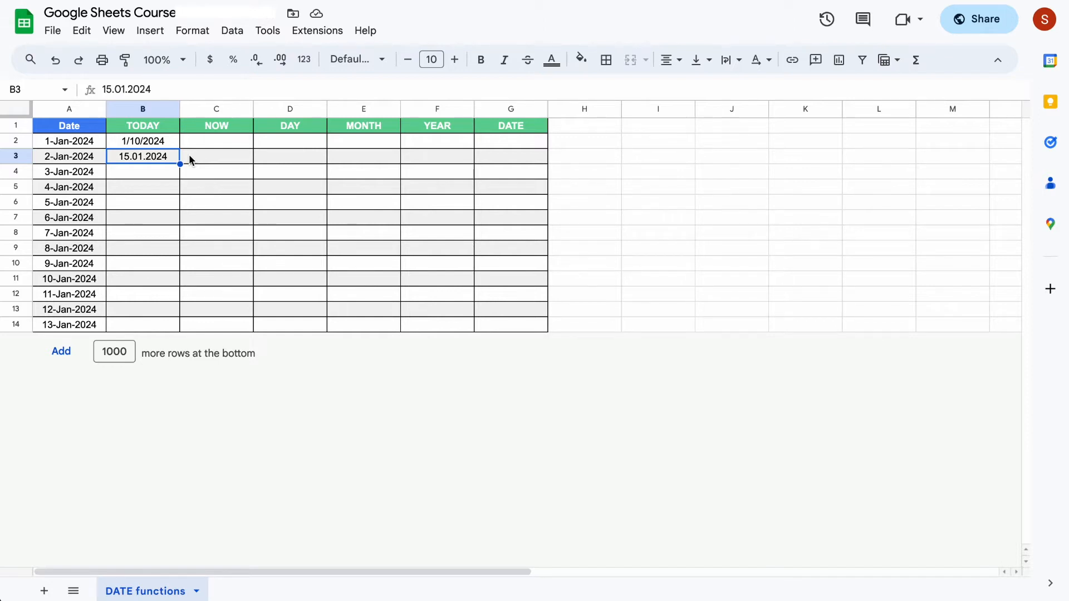
Step: Clear both manually entered dates from B2:B3
key(Up)
key(shift+Down)
key(Delete)
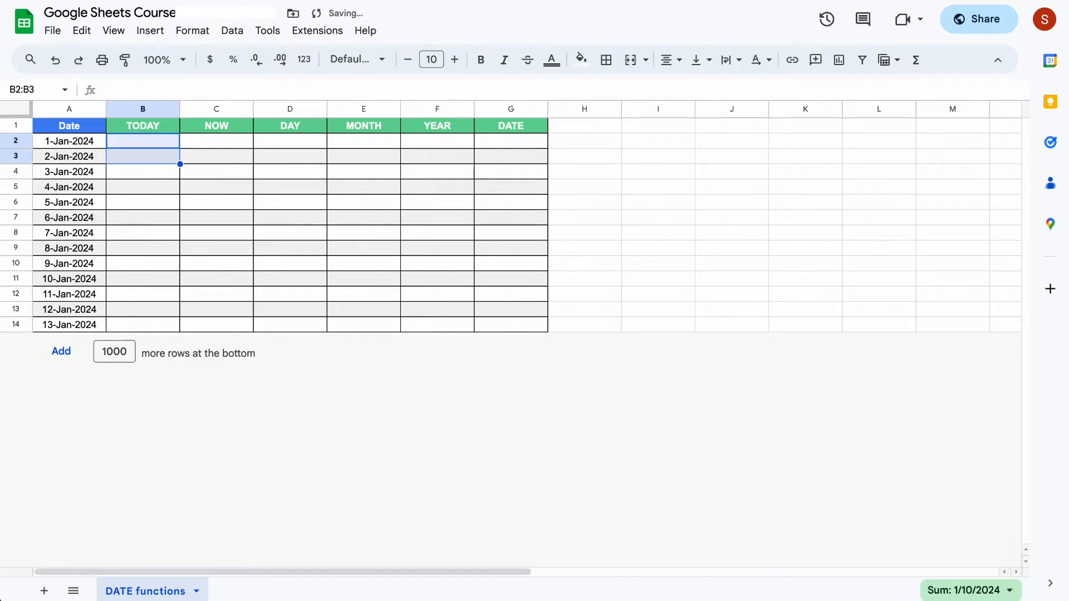
Step: Insert the current date as a static value in B2 under the TODAY header
key(shift+Up)
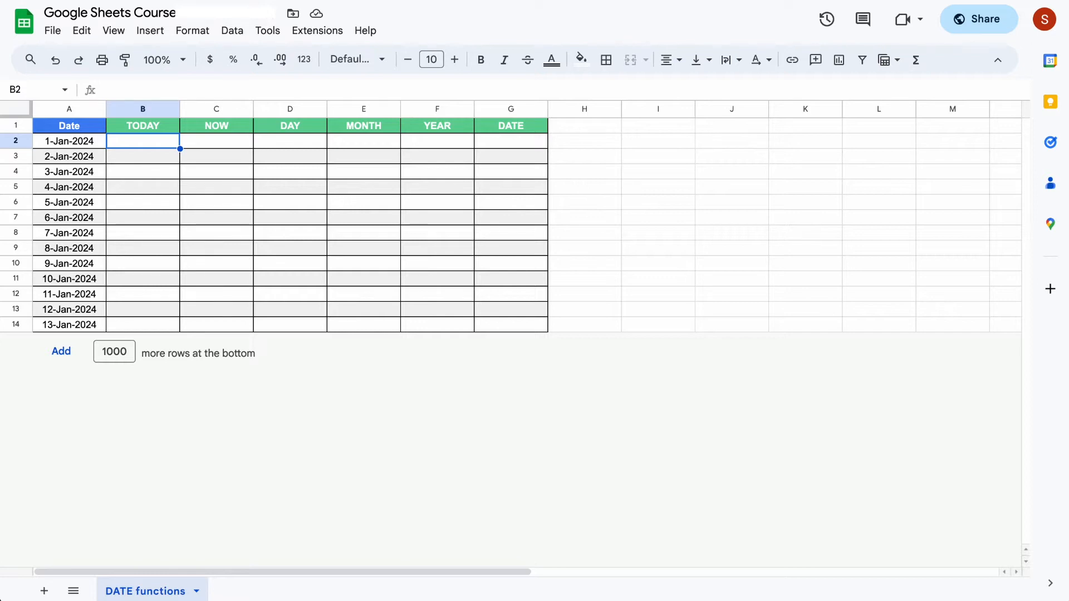
key(ctrl+semicolon)
key(Down)
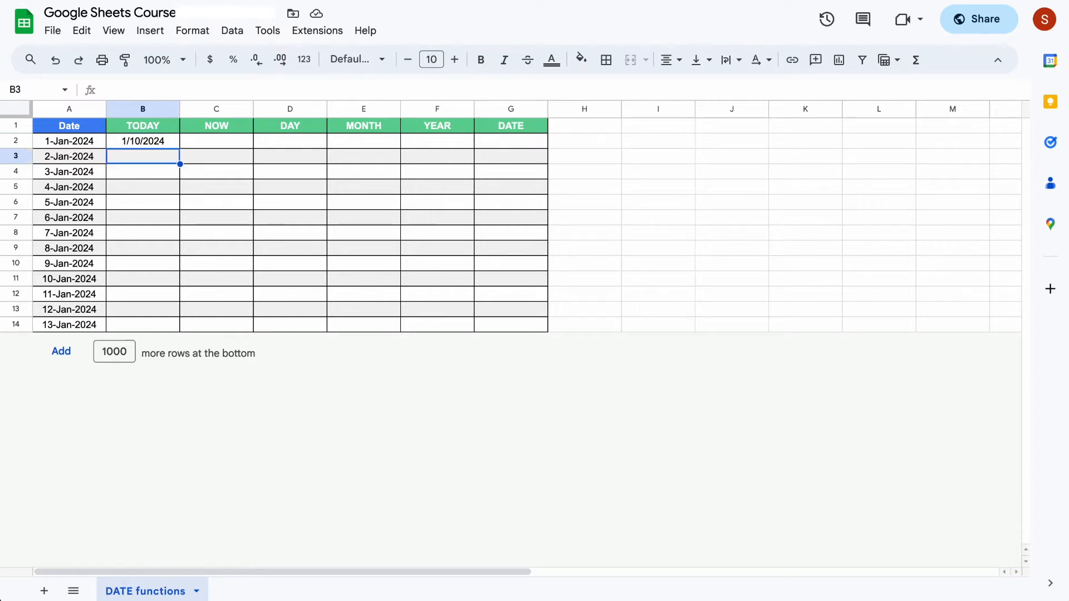
Step: Open the help page linked from the TODAY header and examine the function's sample usage and syntax
click(164, 127)
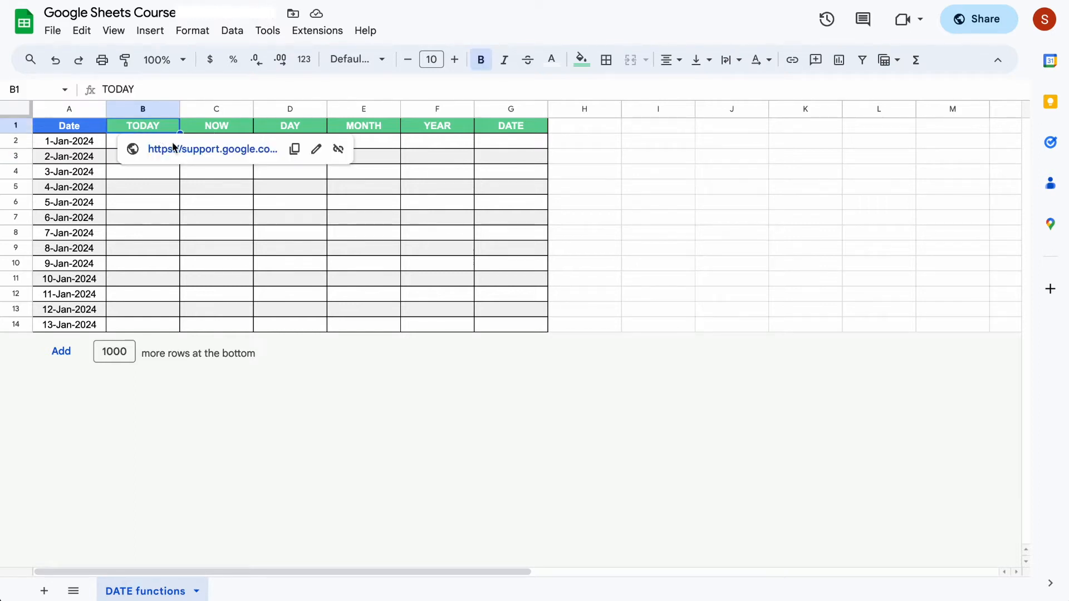
click(220, 148)
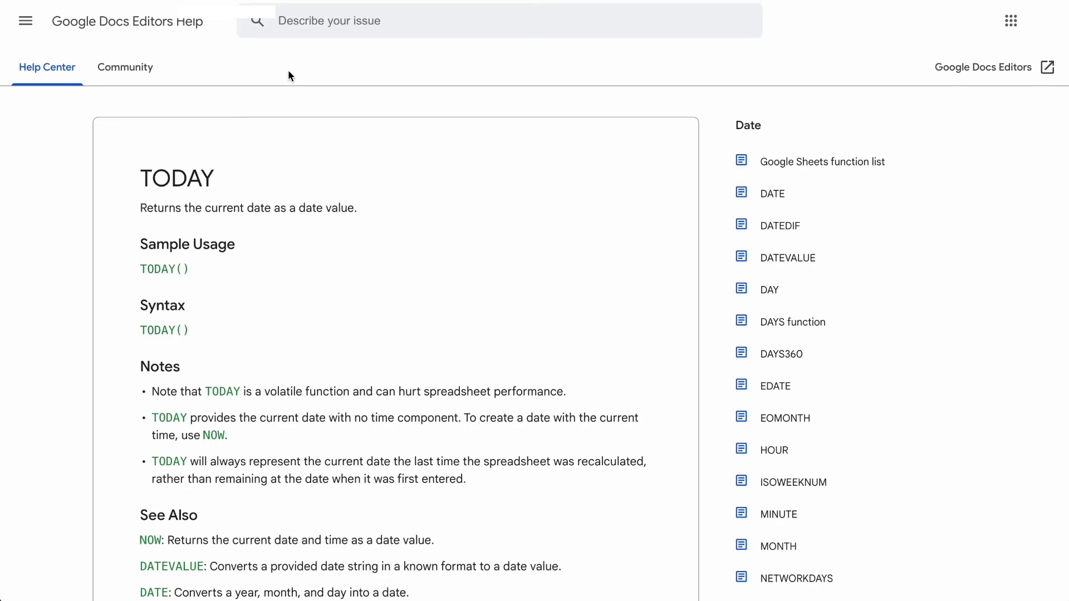
scroll(282, 332, down, 1)
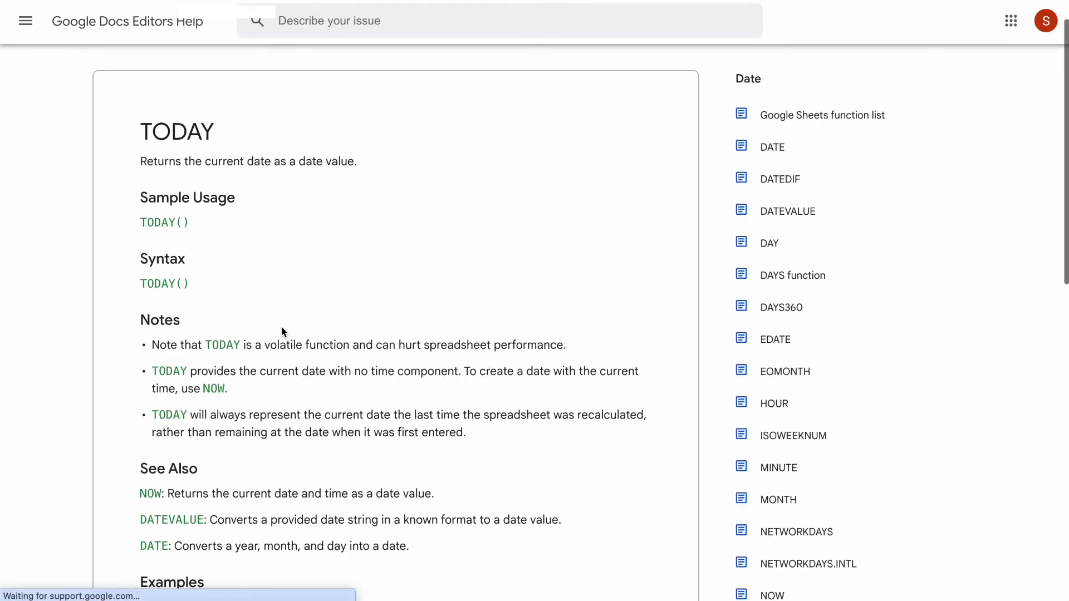
drag(141, 214, 207, 222)
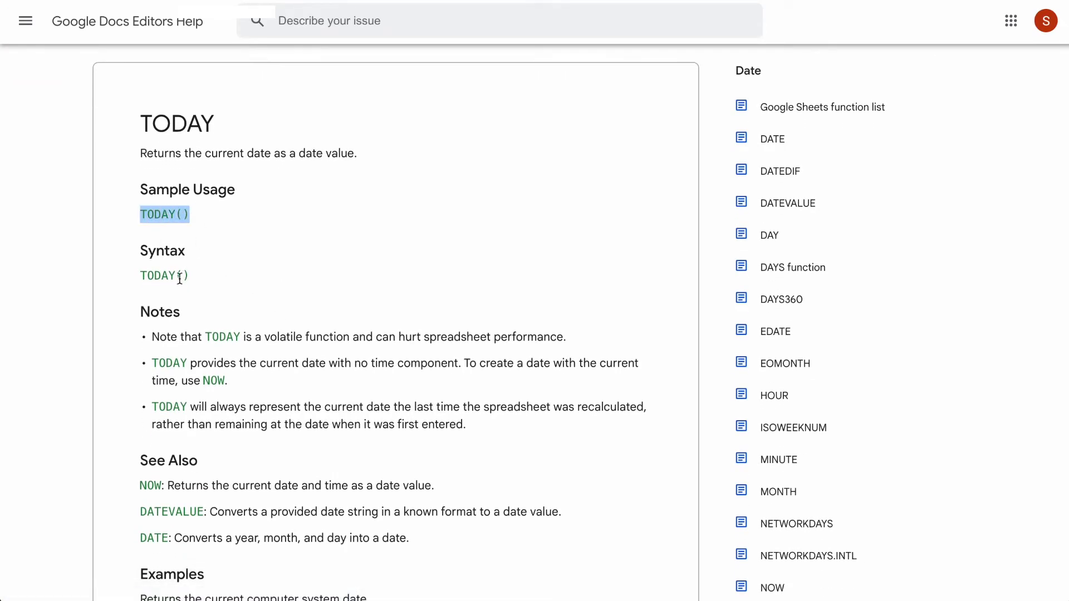
drag(178, 277, 188, 277)
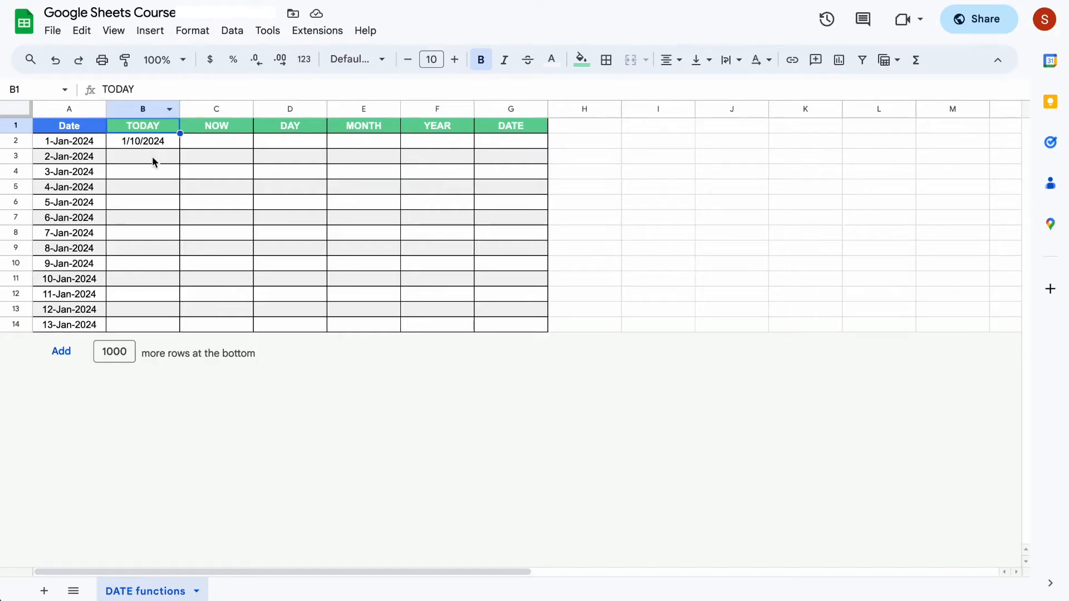
Step: Enter =TODAY() in B3 and fill the formula down through B14
click(151, 157)
text(=today()
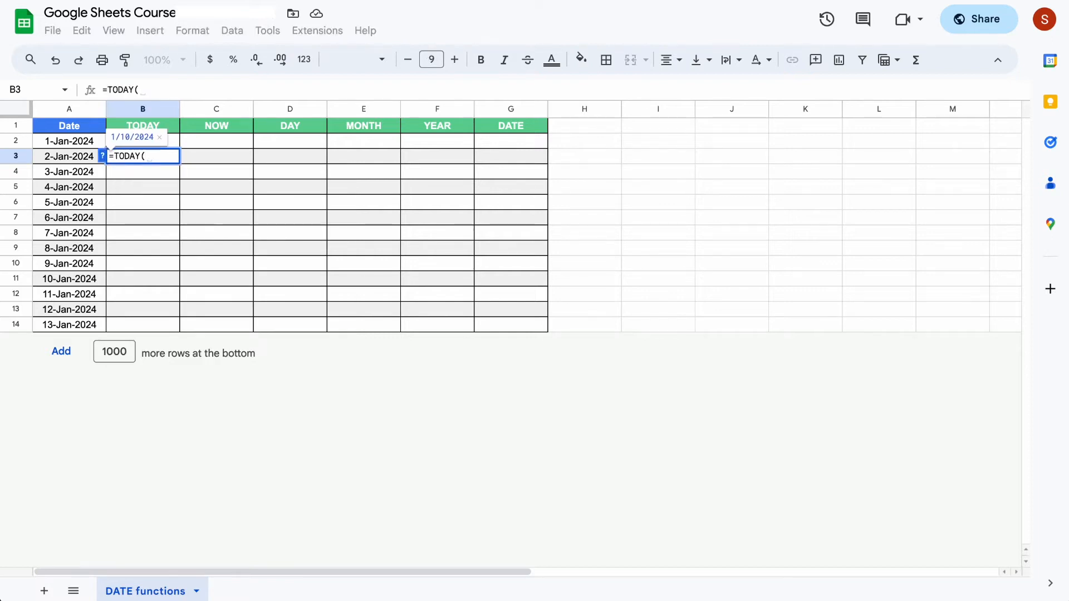
text())
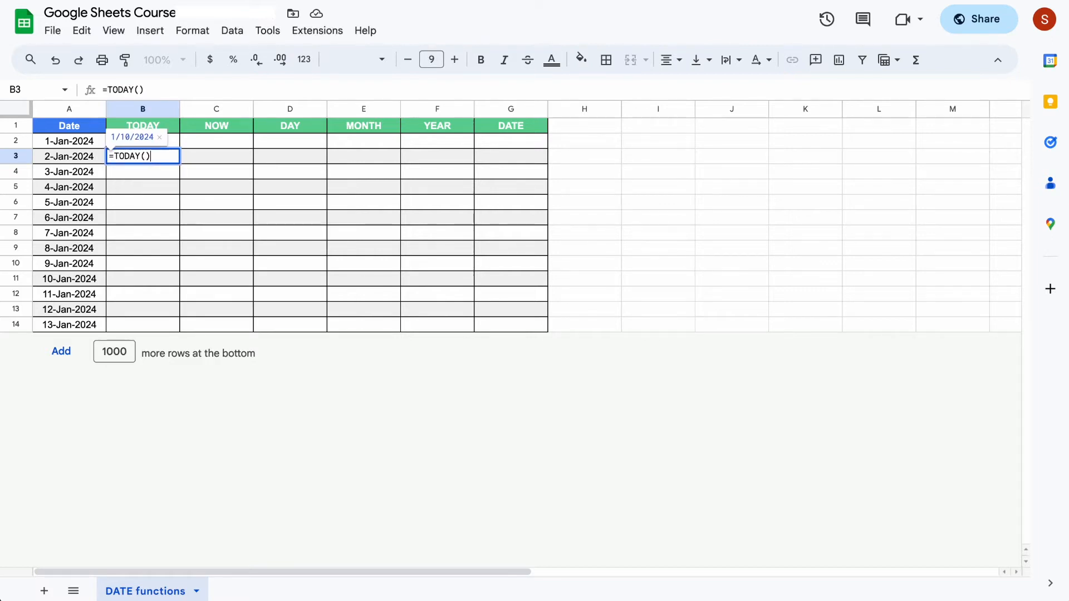
key(Return)
click(143, 157)
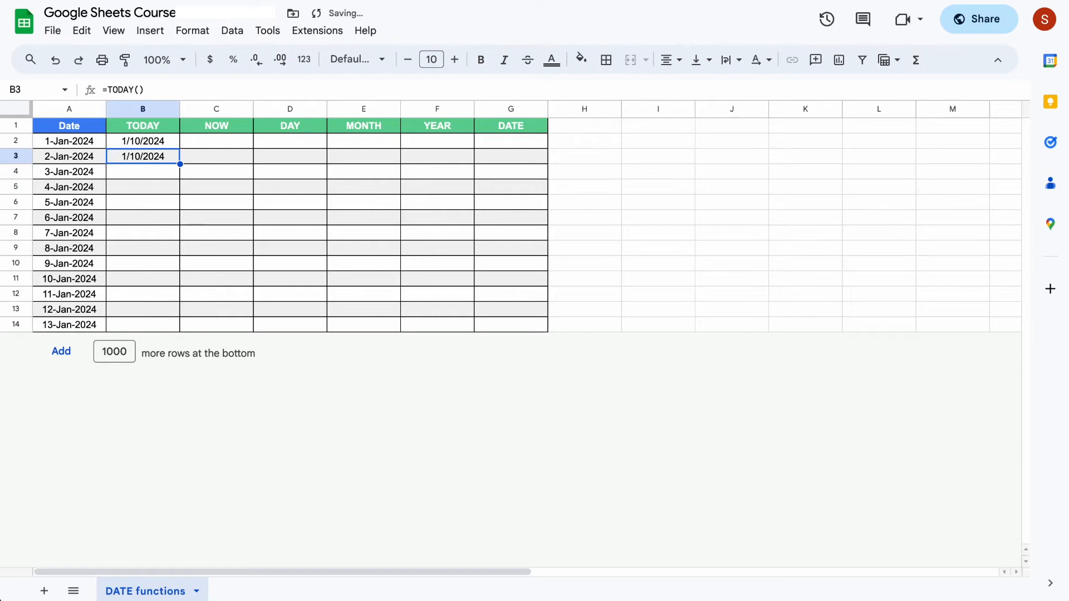
drag(179, 164, 179, 335)
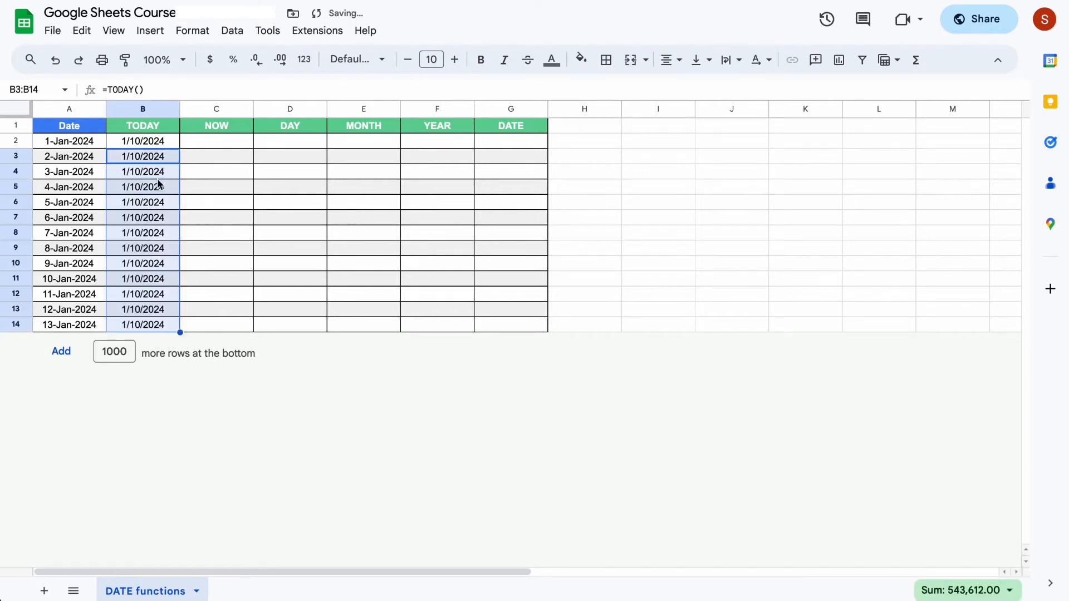
Step: Insert the current time as a static value in C2 under the NOW header
click(156, 142)
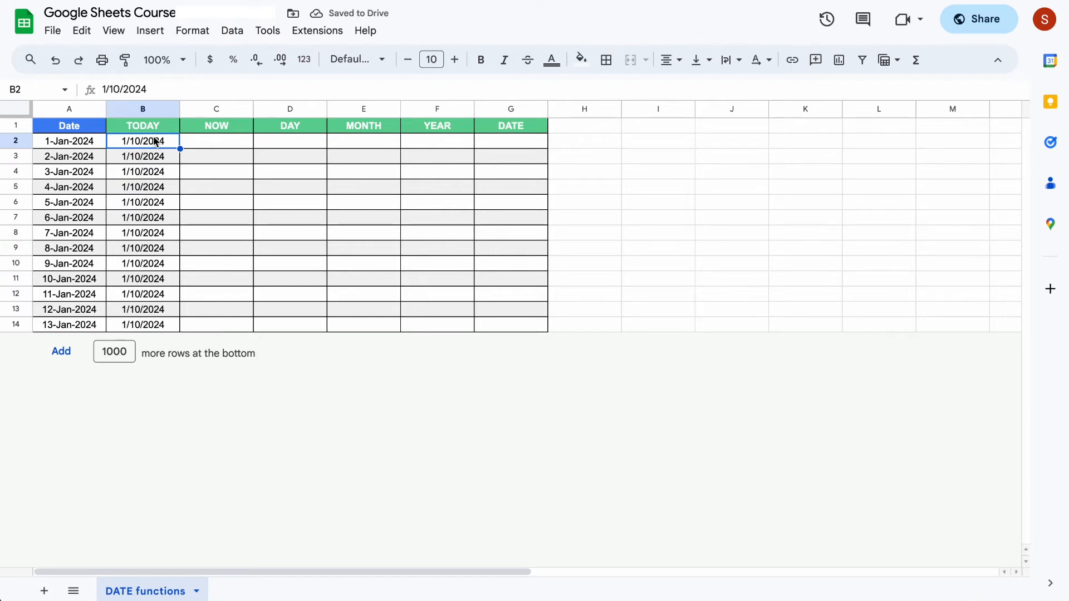
key(Right)
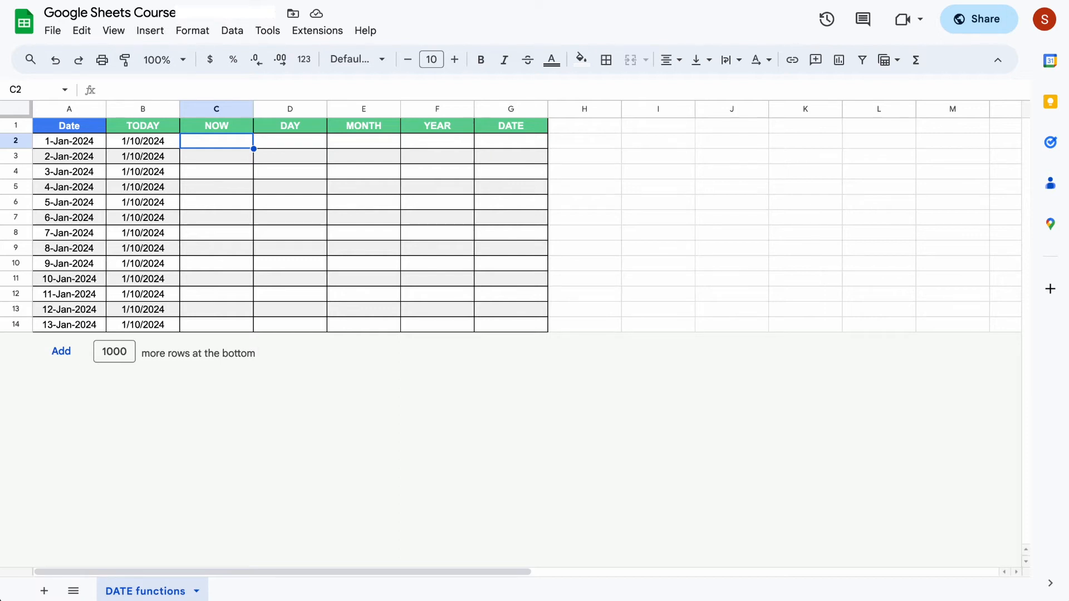
key(ctrl+shift+semicolon)
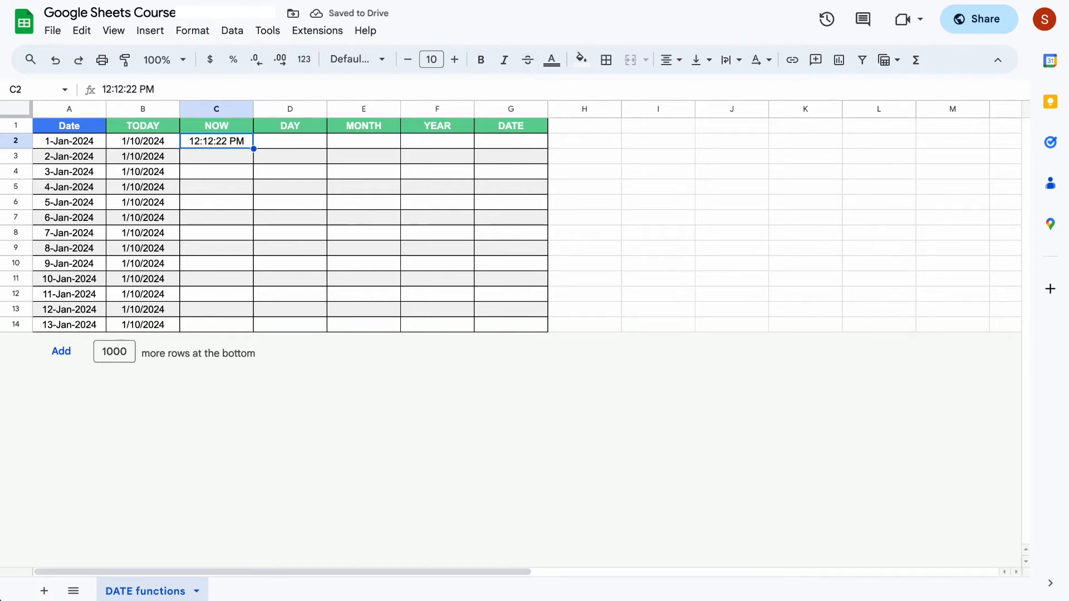
click(231, 155)
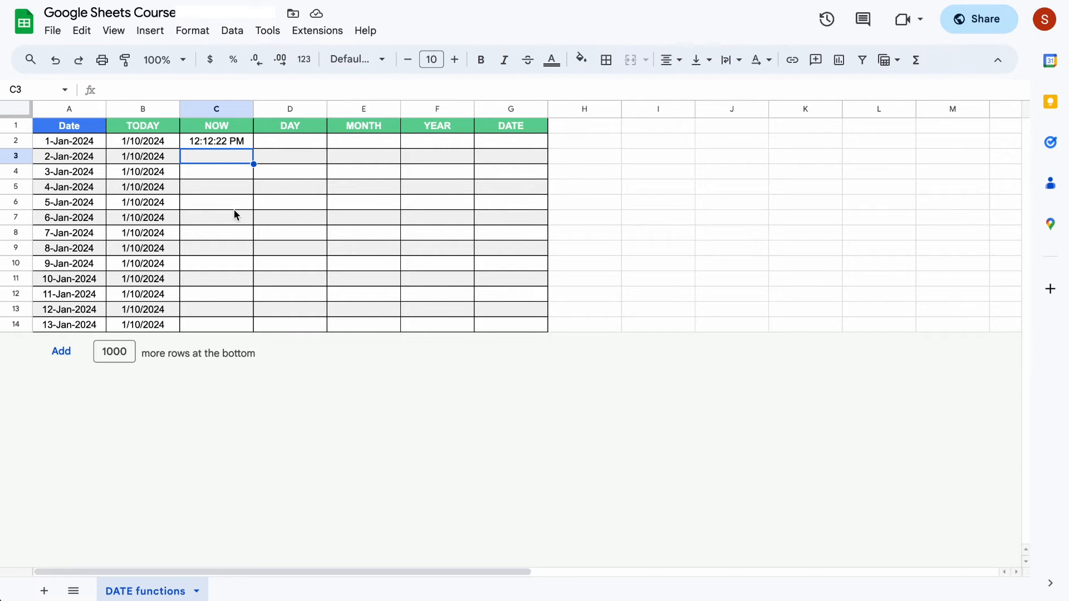
click(159, 146)
click(225, 145)
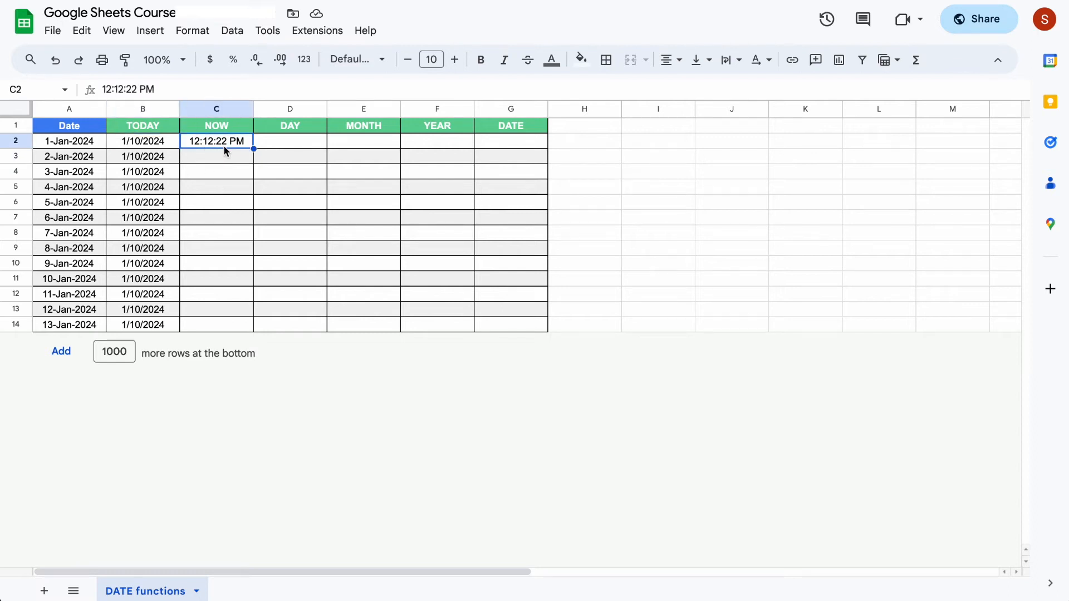
click(227, 154)
text(=)
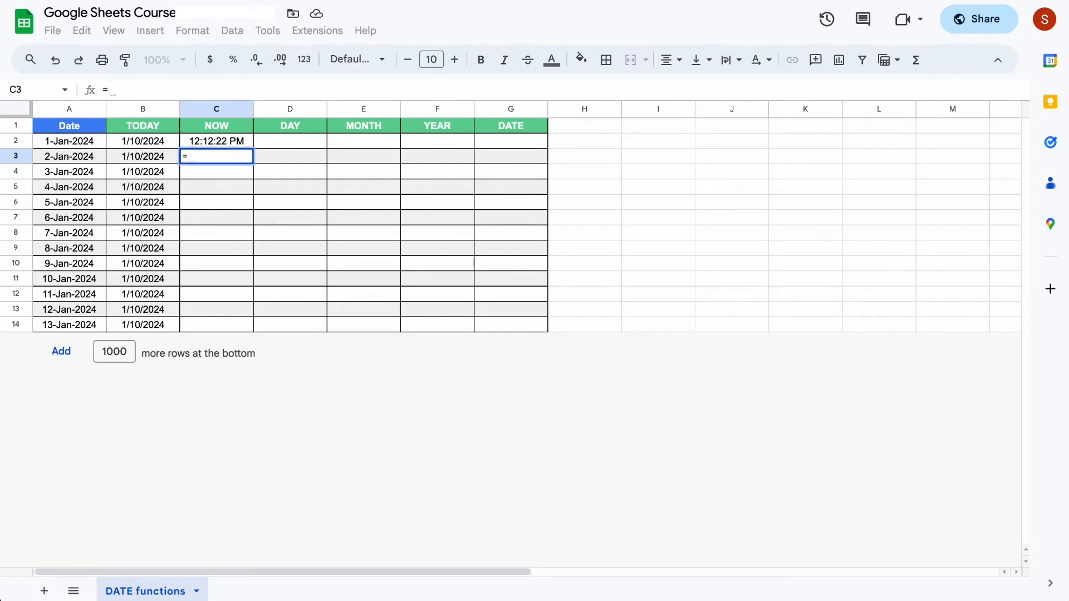
key(Escape)
Step: Open the help page linked from the NOW header
click(236, 129)
click(290, 148)
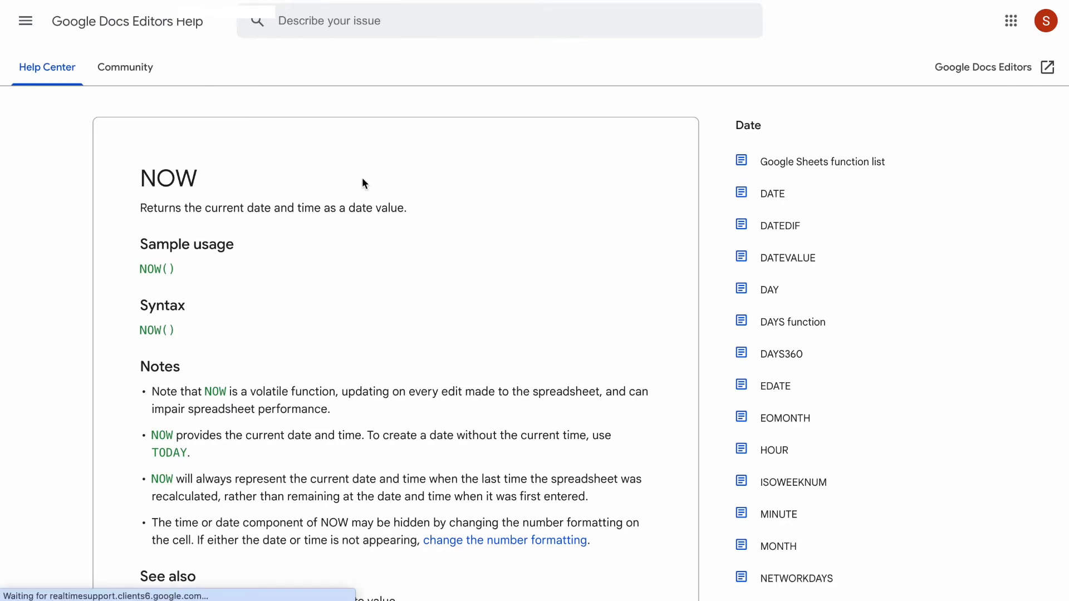
Step: Review the NOW function's description and syntax on the help page, and enter =NOW() in C3
scroll(362, 177, down, 2)
drag(141, 216, 192, 221)
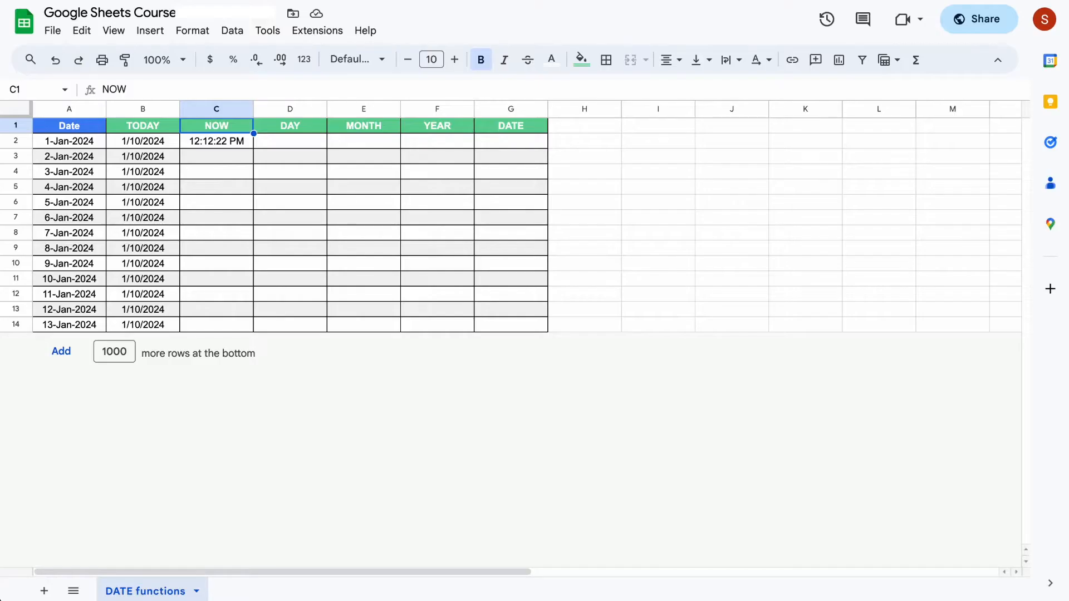
click(216, 155)
text(=NOW)
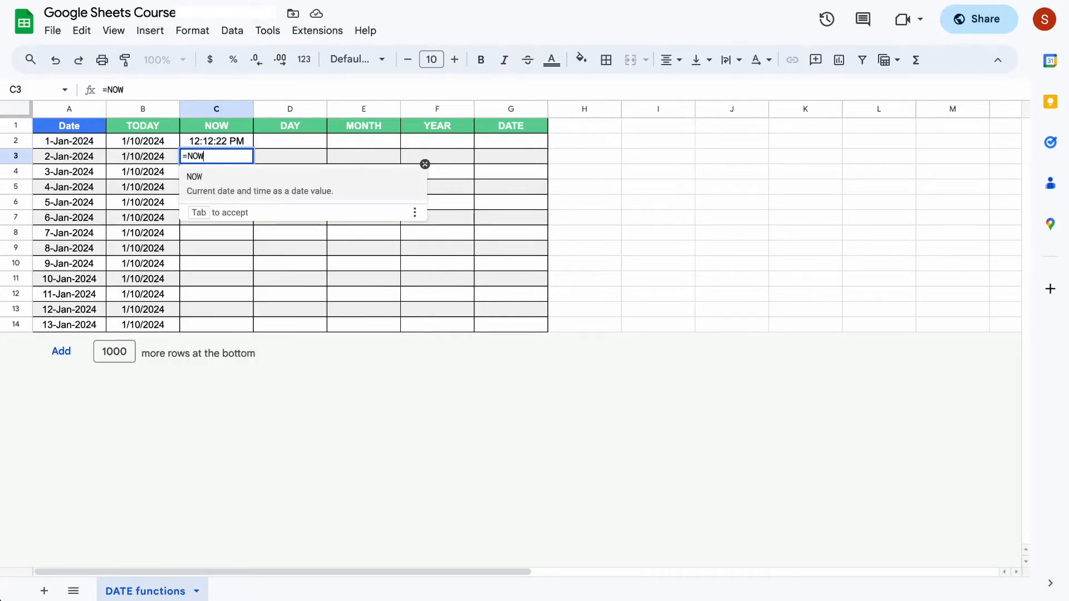
text(())
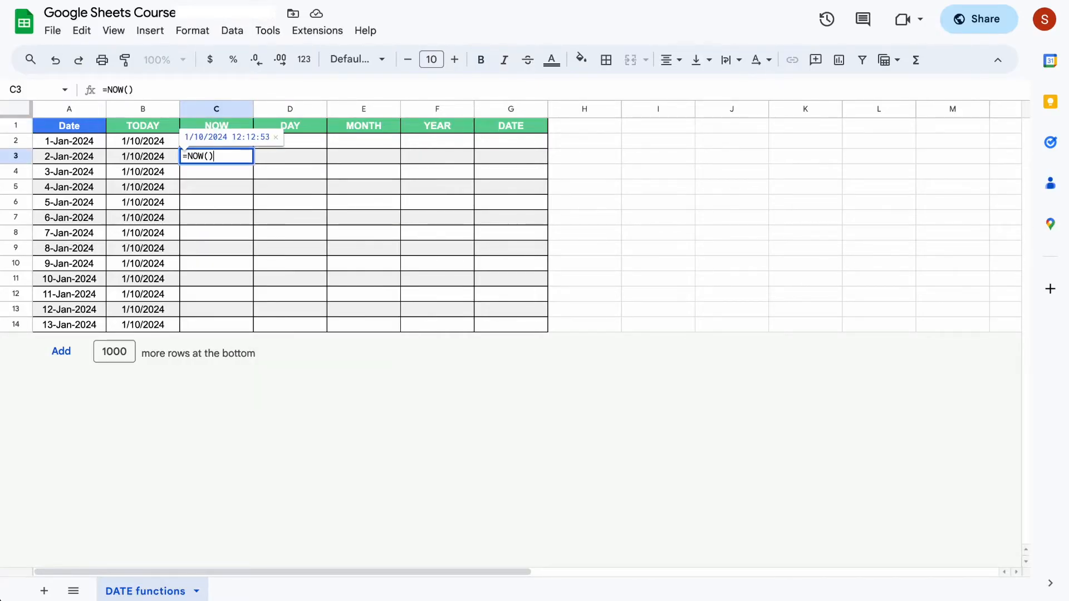
key(Return)
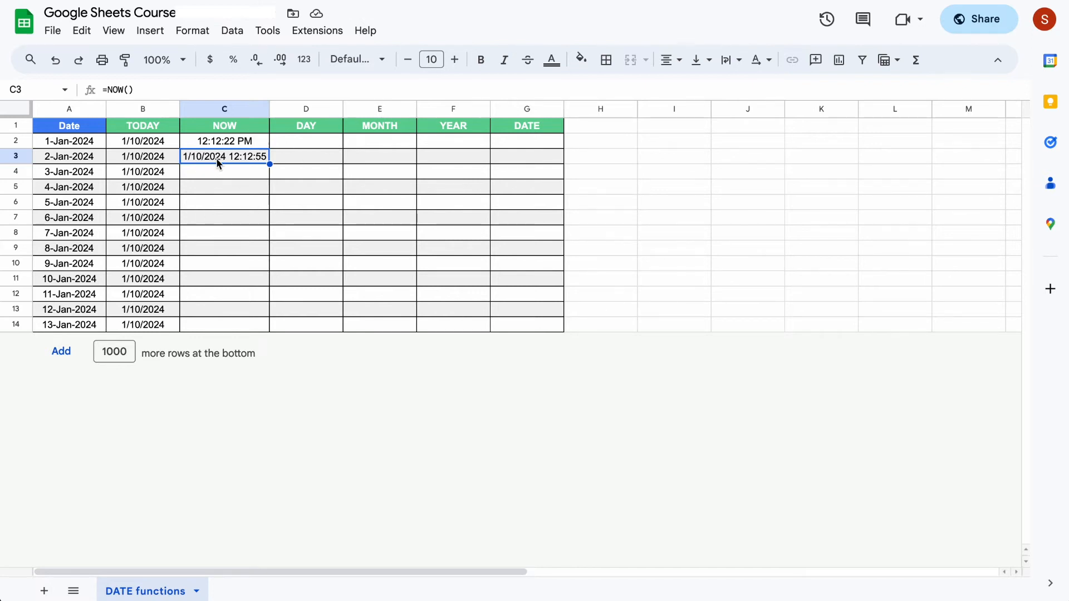
click(152, 145)
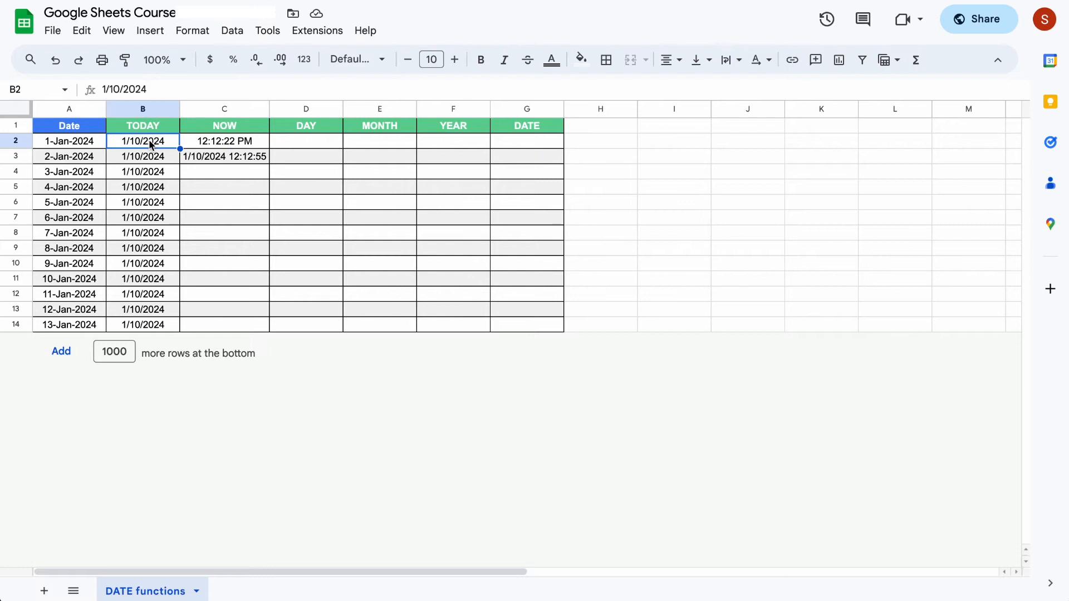
drag(152, 145, 245, 149)
key(ctrl+shift+Down)
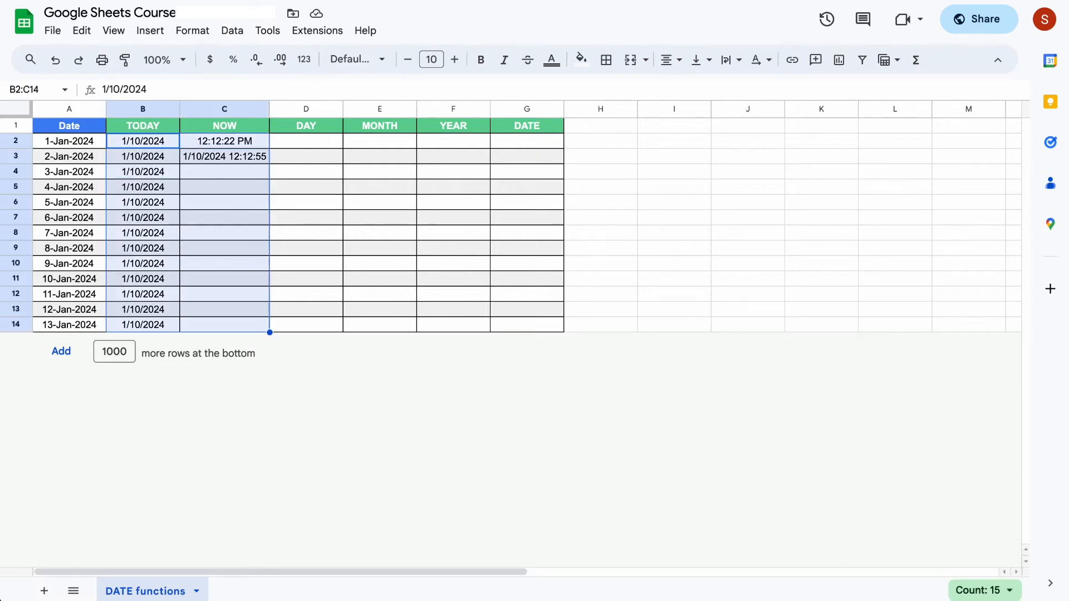
click(246, 146)
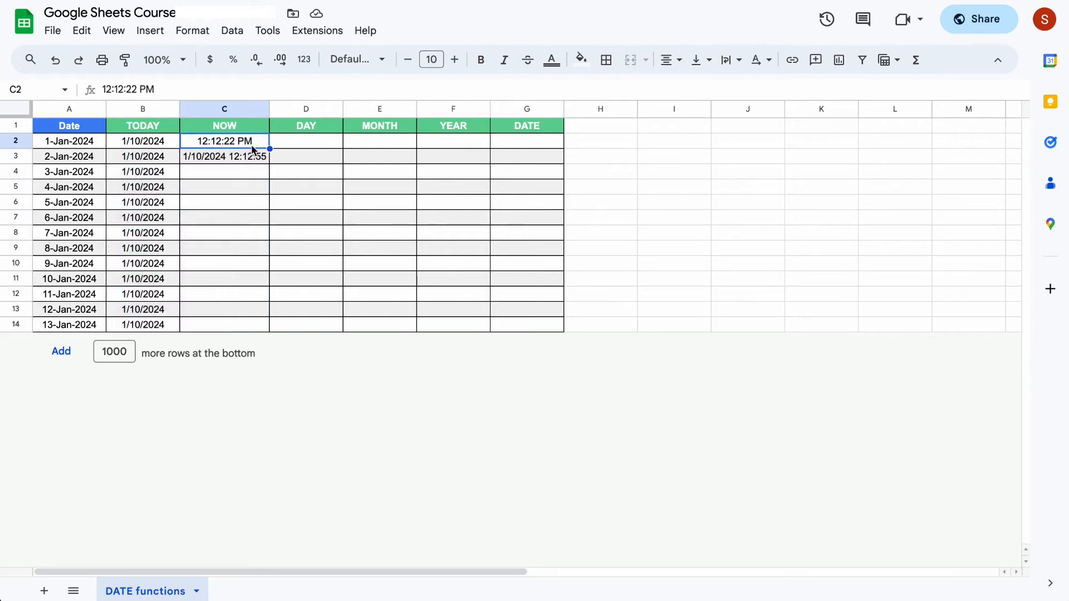
Step: Browse the custom date and time formats available for the NOW formula in C3, and close the dialog without applying any
key(Down)
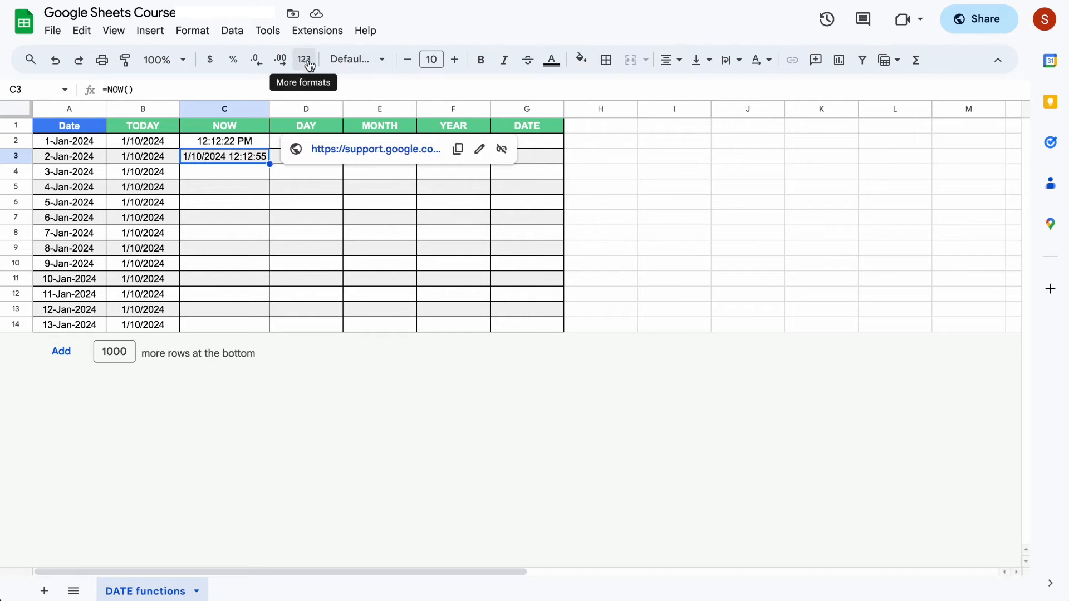
click(306, 64)
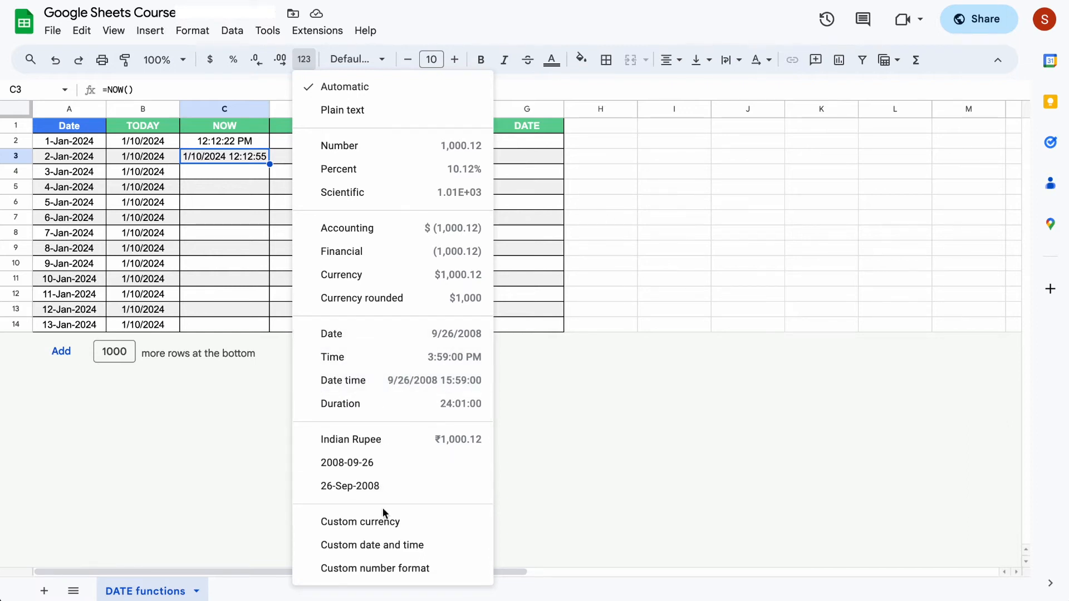
click(381, 548)
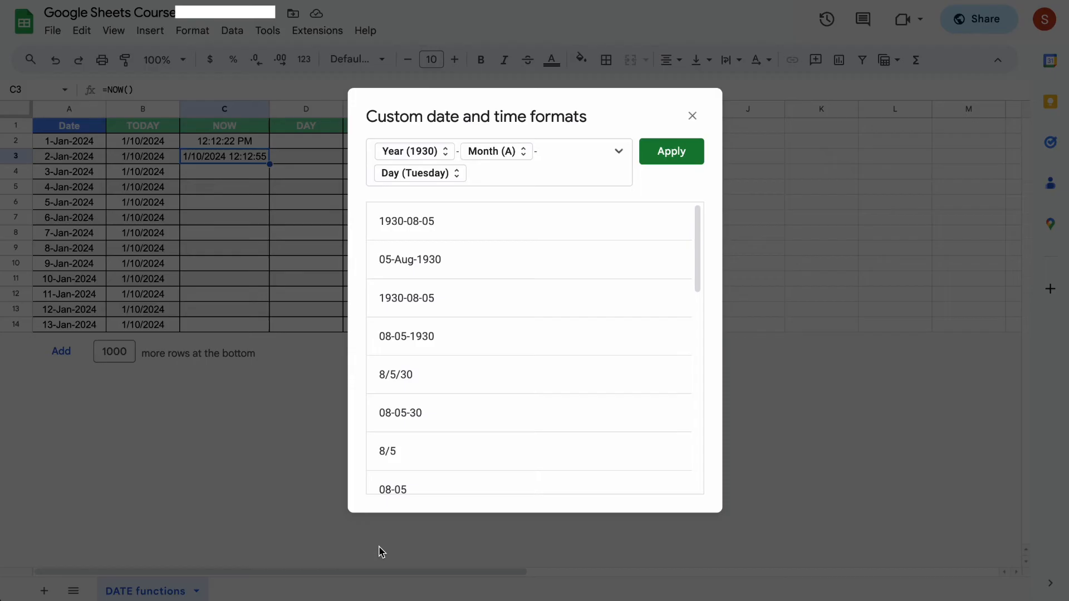
scroll(442, 369, down, 5)
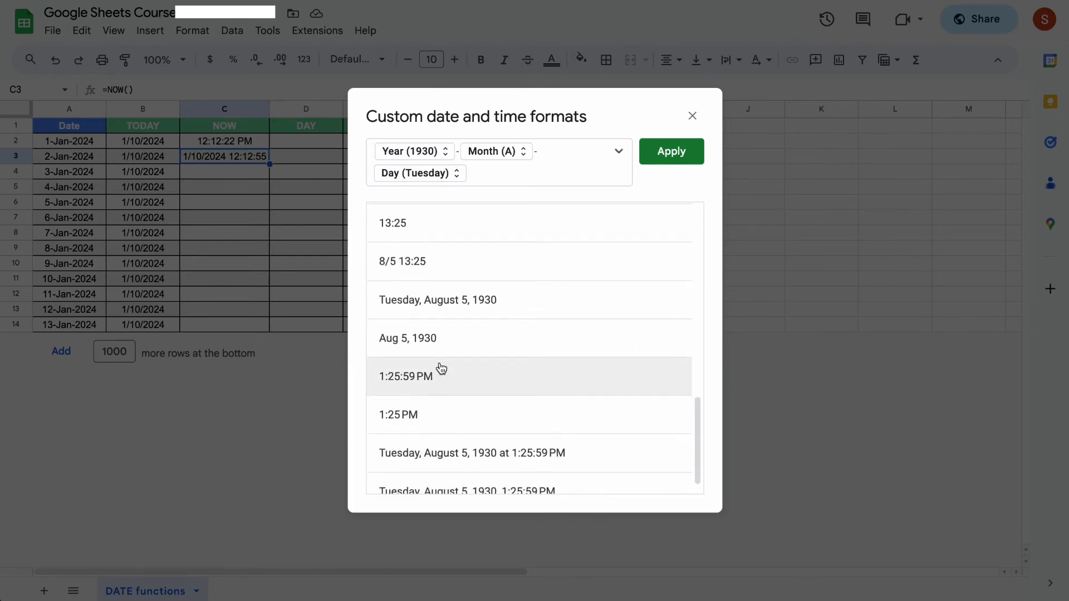
click(693, 115)
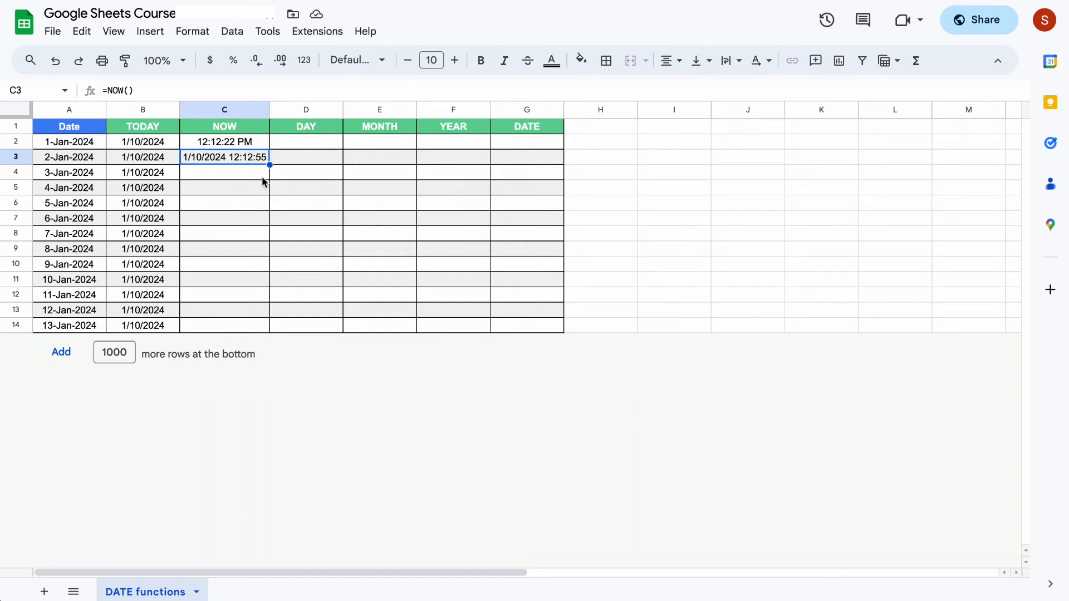
click(140, 131)
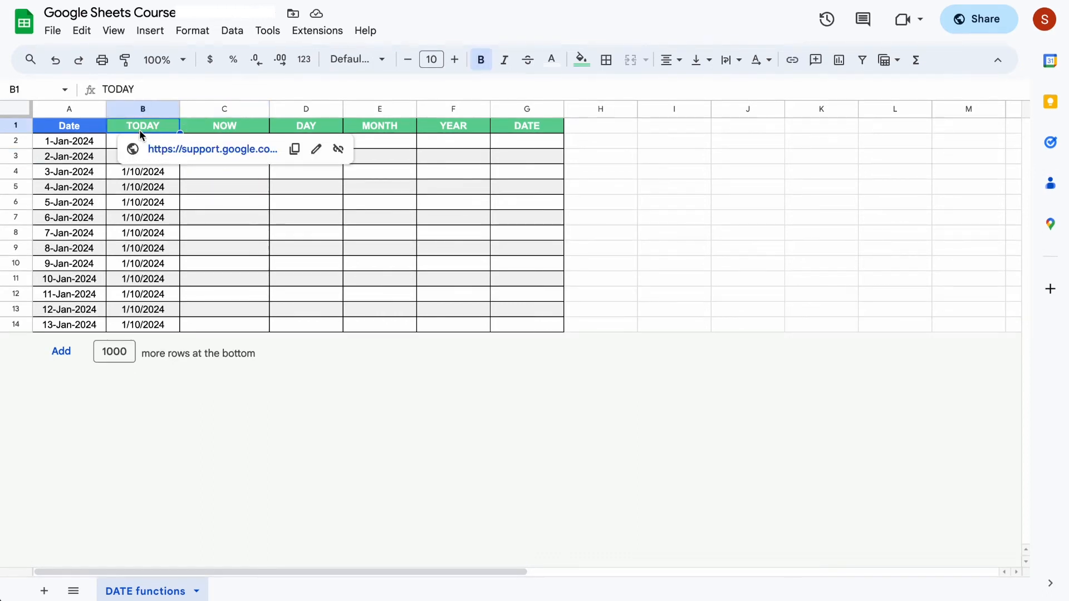
click(236, 132)
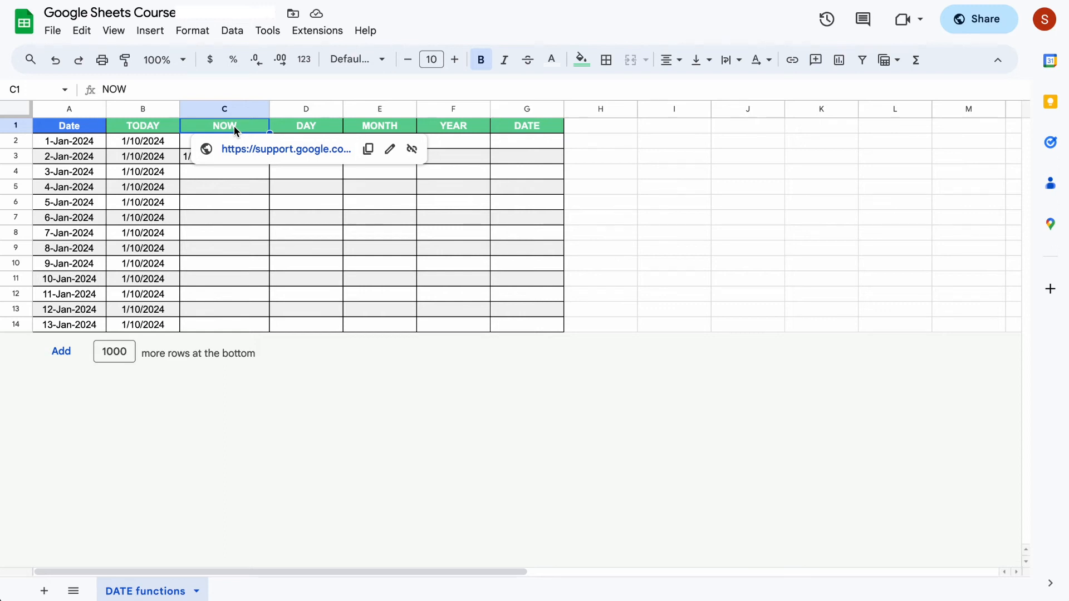
key(Right)
key(Down)
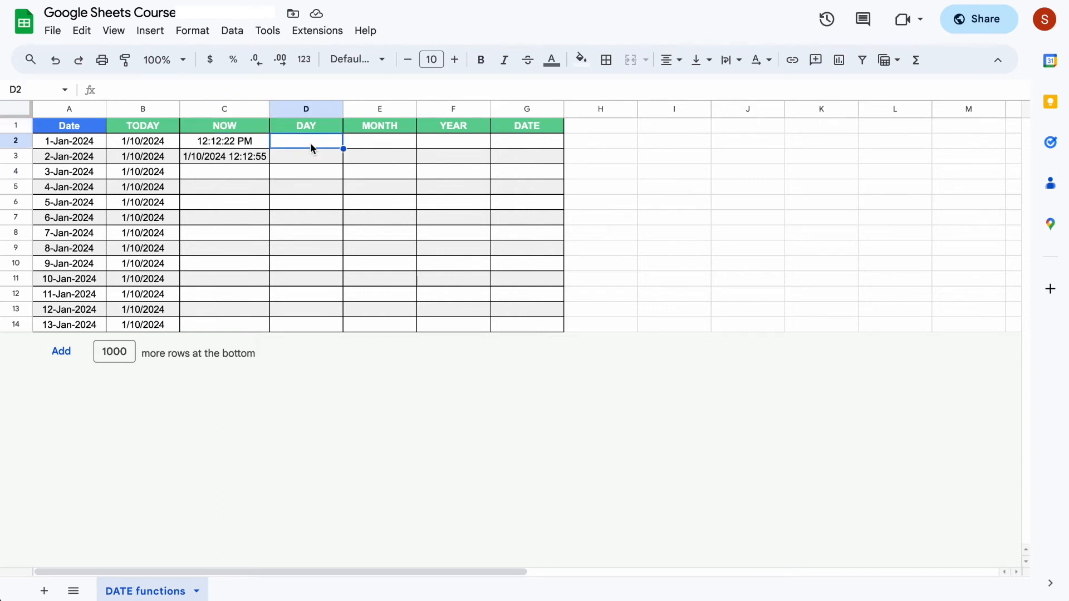
click(154, 146)
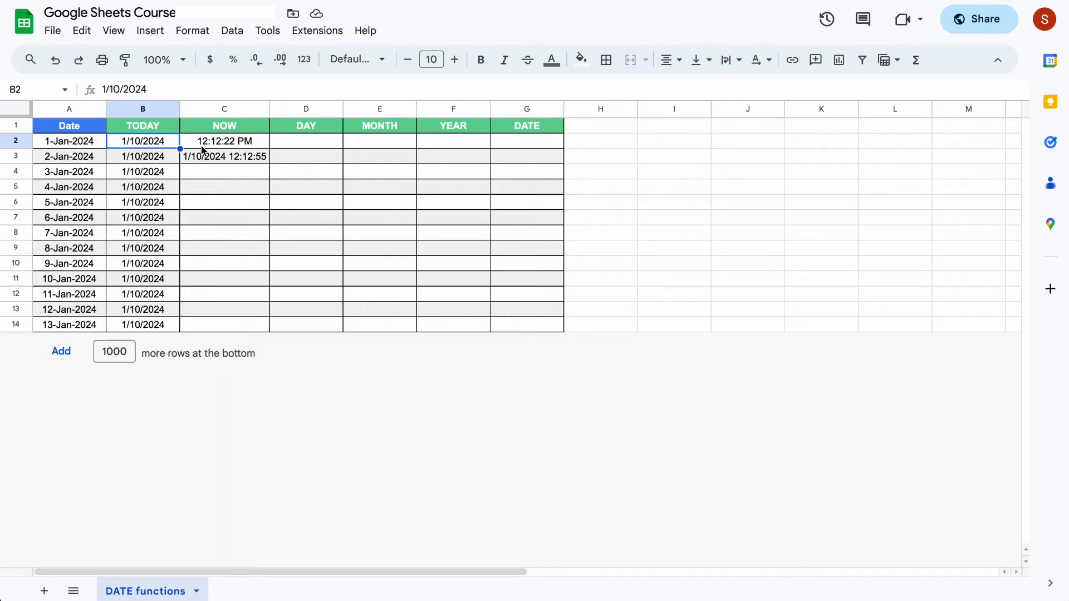
Step: Enter =DAY(B2) in D2 under the DAY header and fill the formula down through D14
click(328, 143)
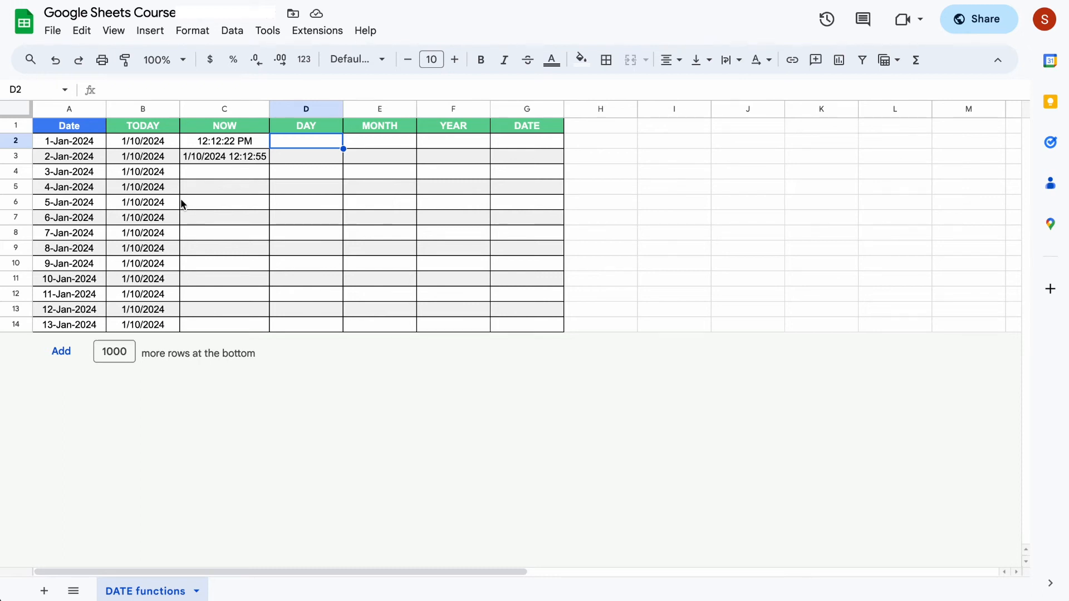
text(=)
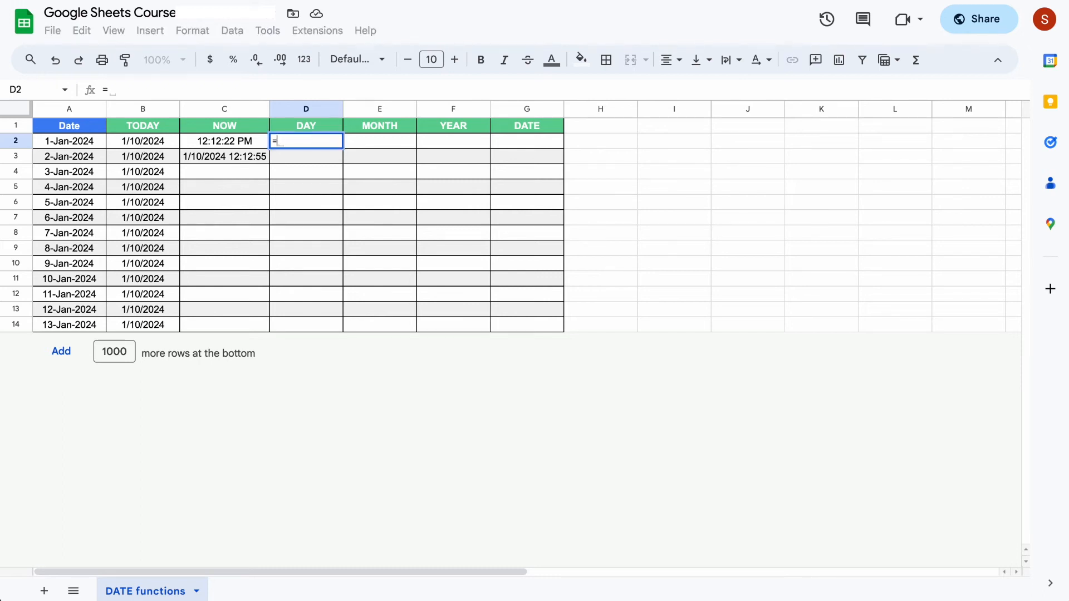
text(day)
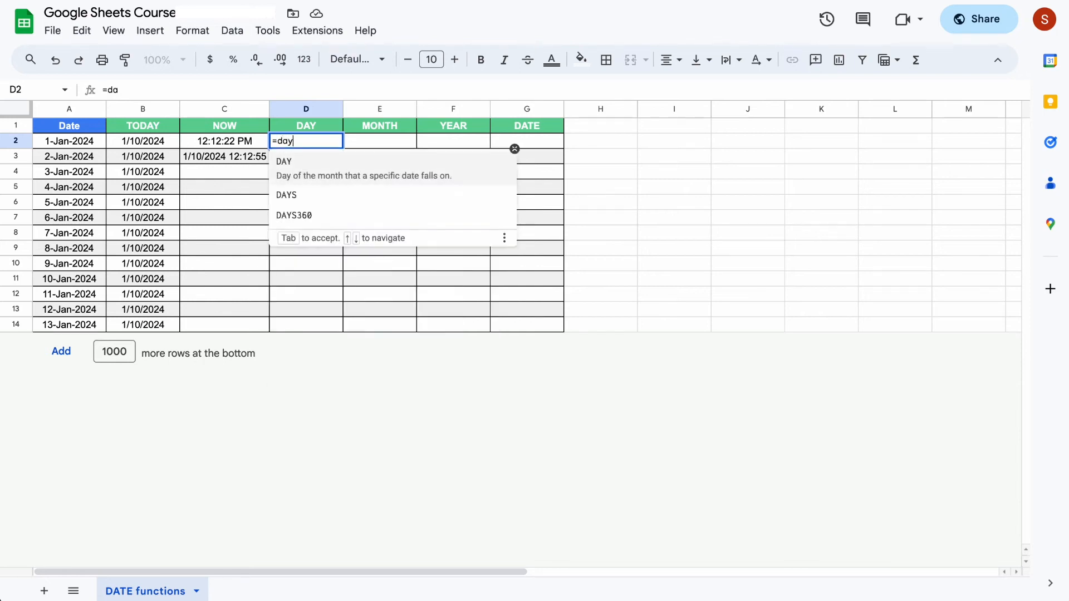
key(Tab)
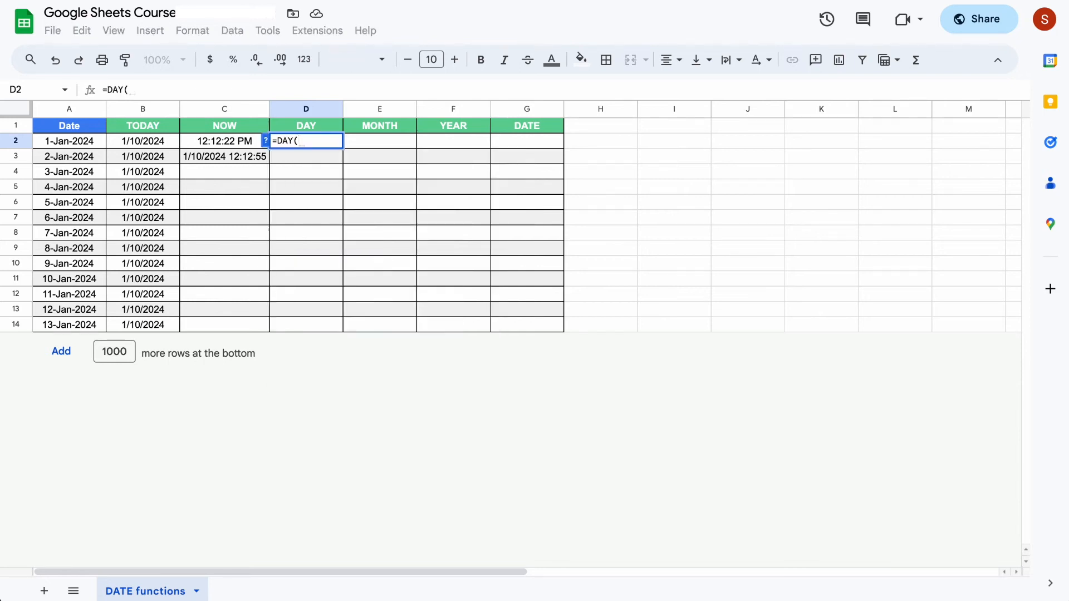
click(152, 148)
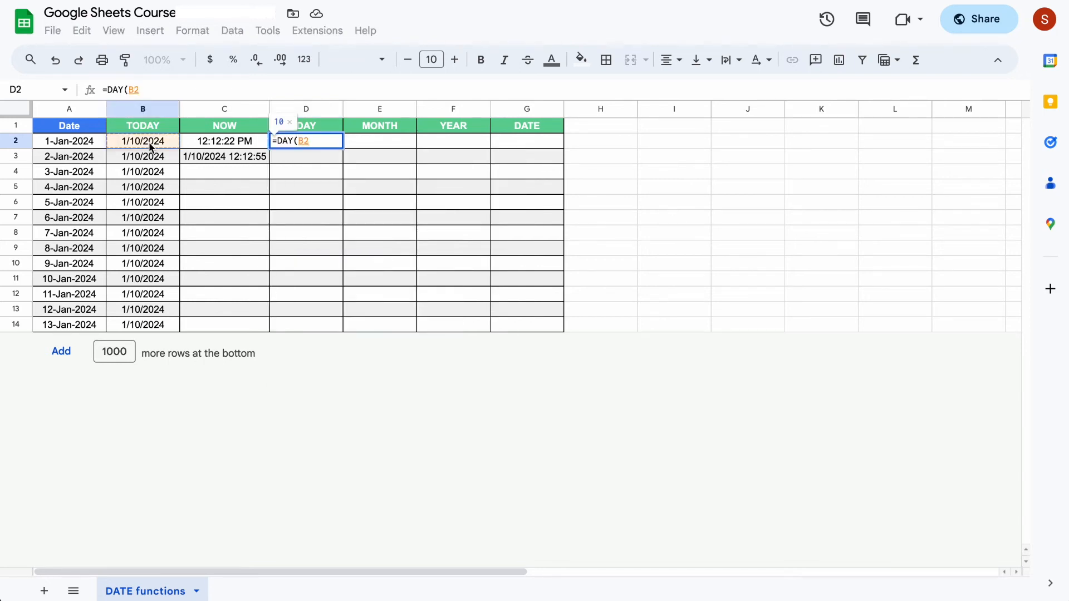
text())
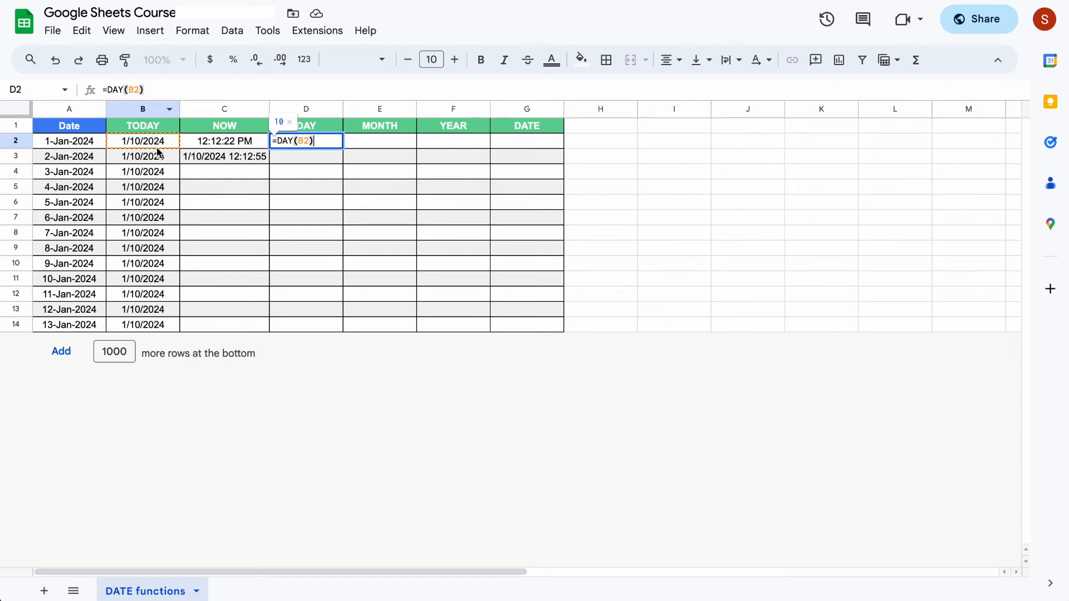
key(Return)
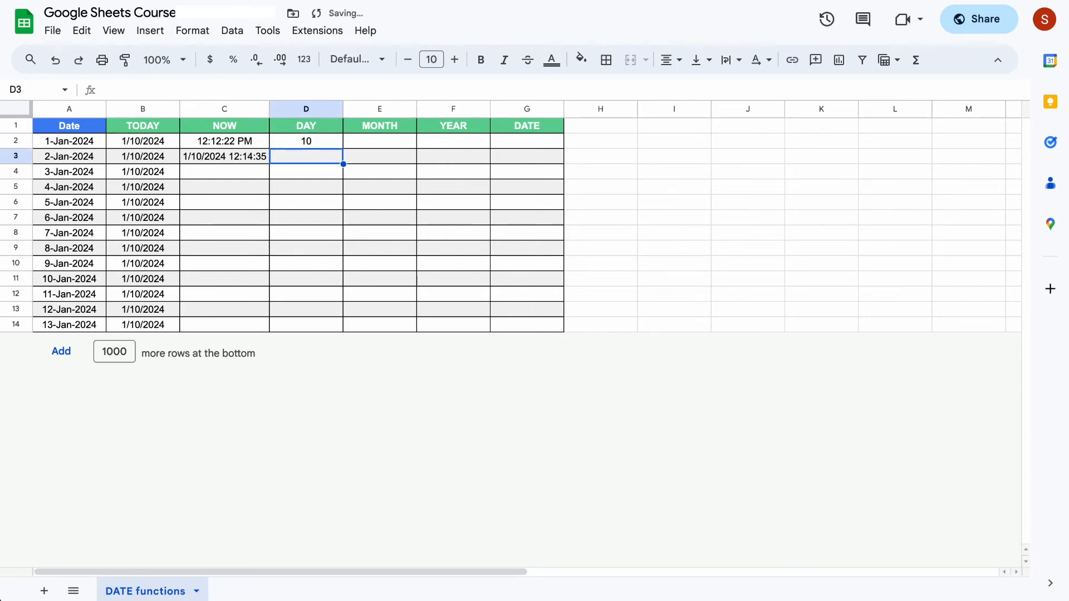
key(Up)
drag(343, 149, 345, 324)
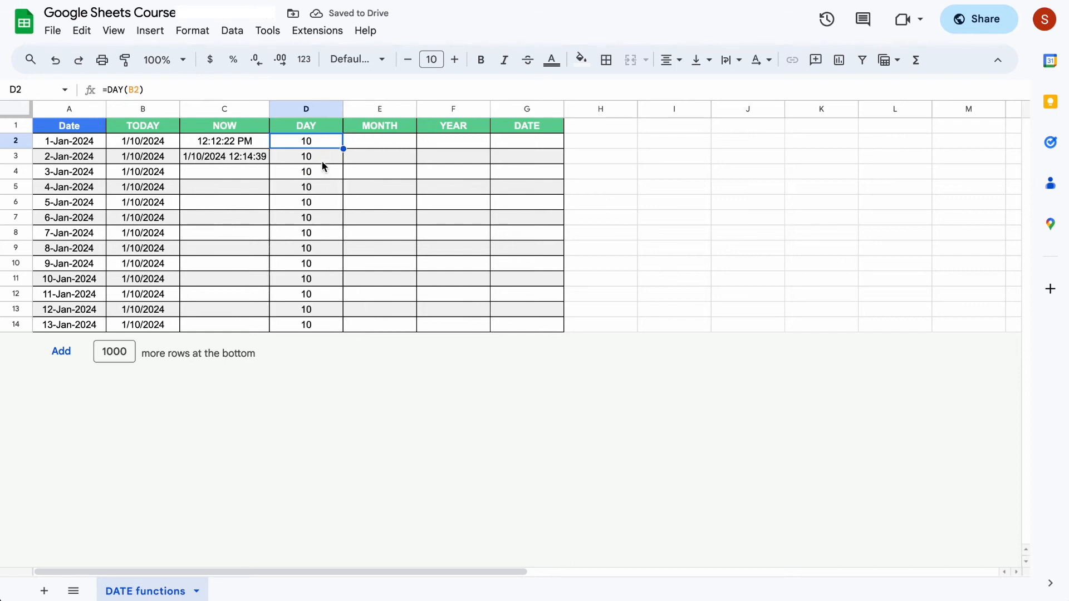
Step: Inspect several of the filled DAY formulas in column D and the TODAY dates they reference in column B
click(322, 158)
click(328, 184)
click(323, 222)
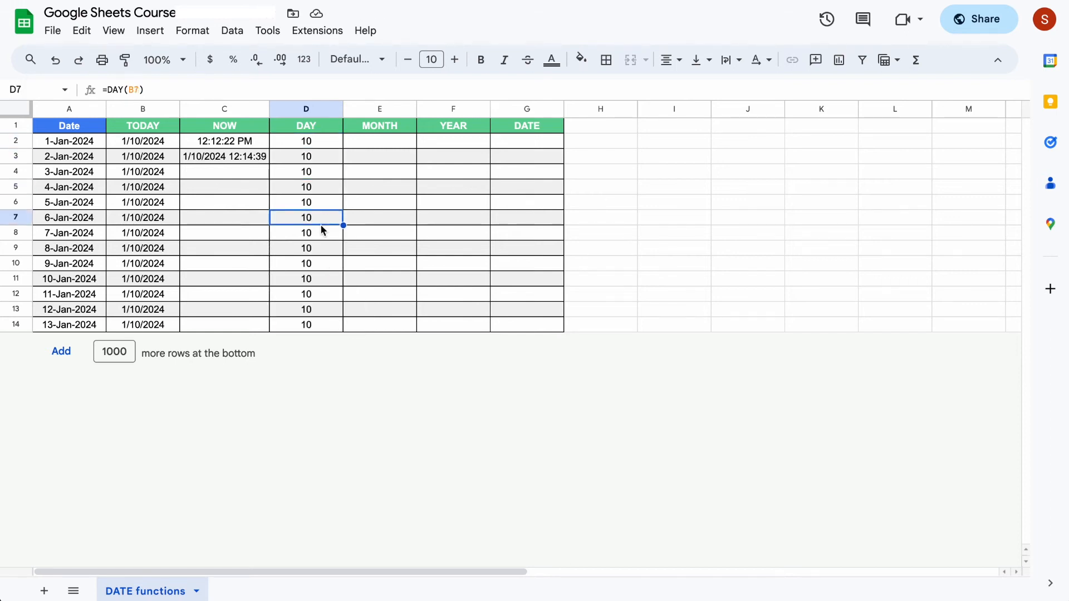
drag(144, 145, 142, 323)
Step: Replace the TODAY formula in B6 with the date 15 Jan and check the DAY formula in D6
click(147, 202)
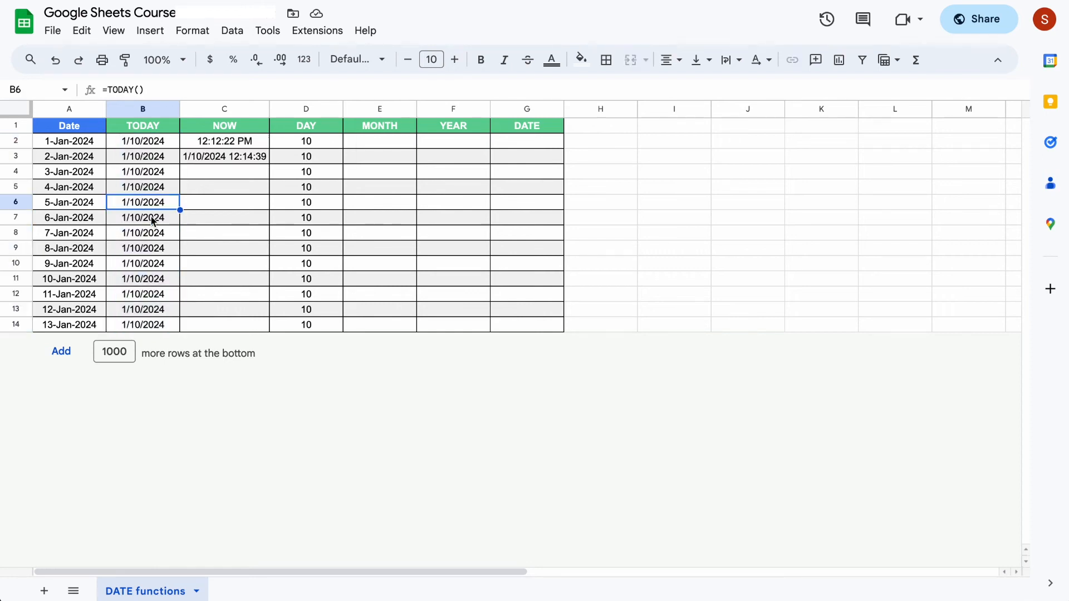
text(15 Jan)
key(Return)
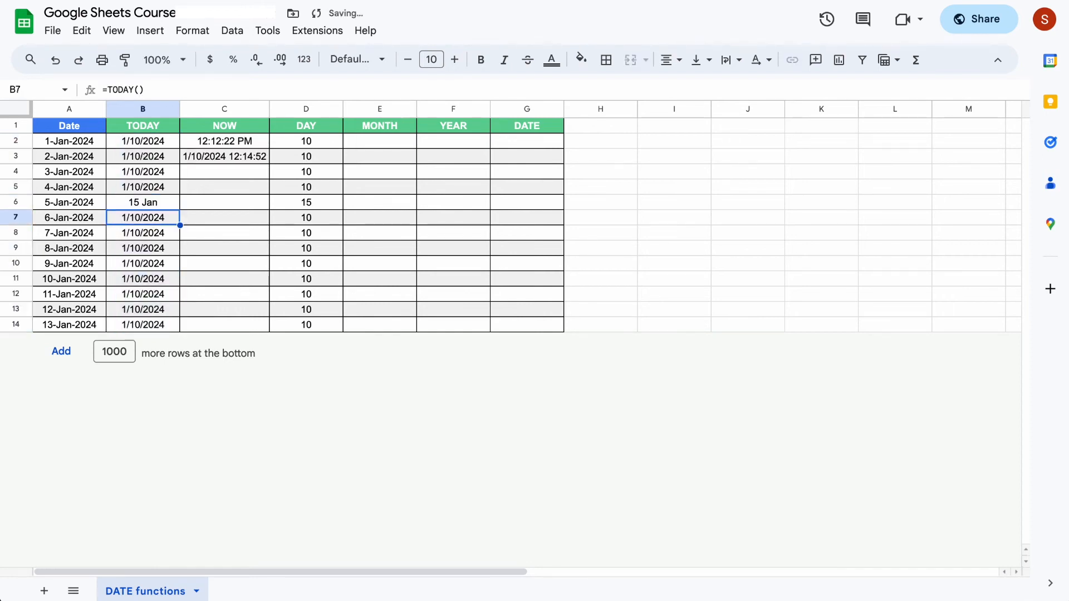
key(Up)
click(327, 204)
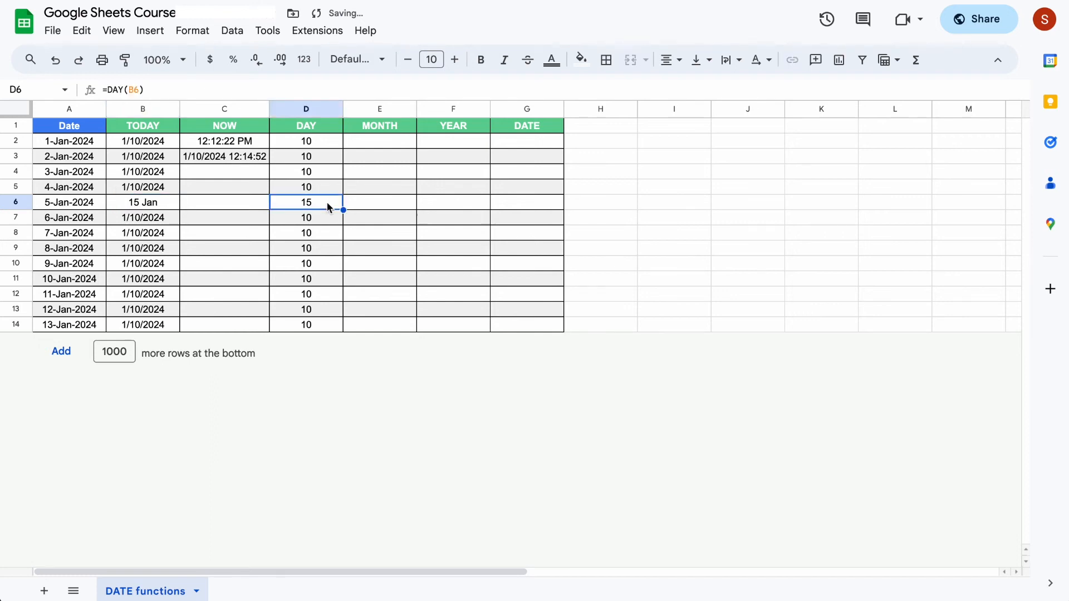
click(371, 151)
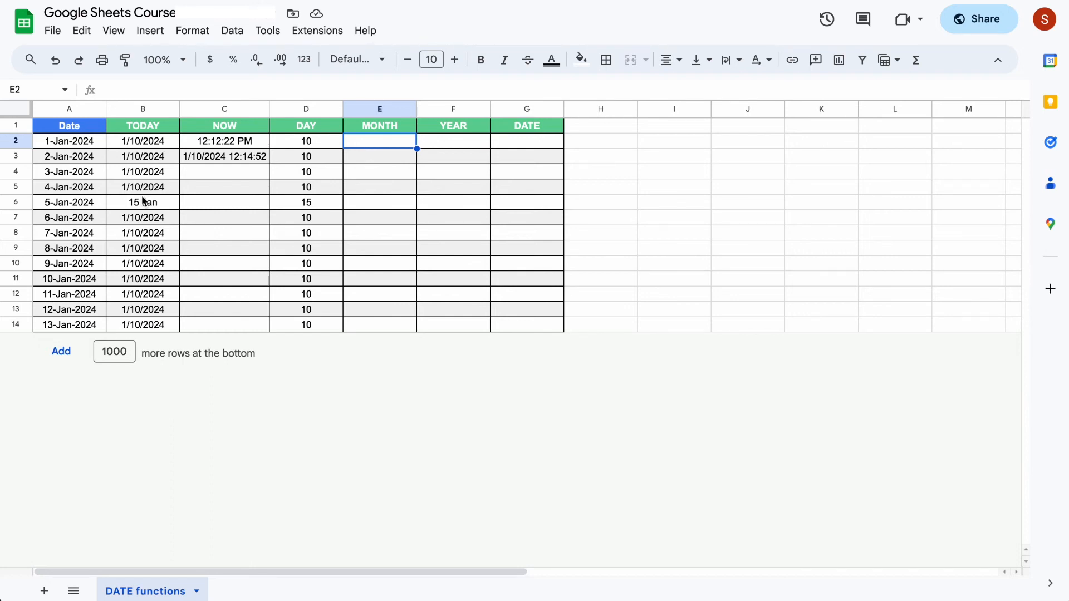
text(=month)
key(Tab)
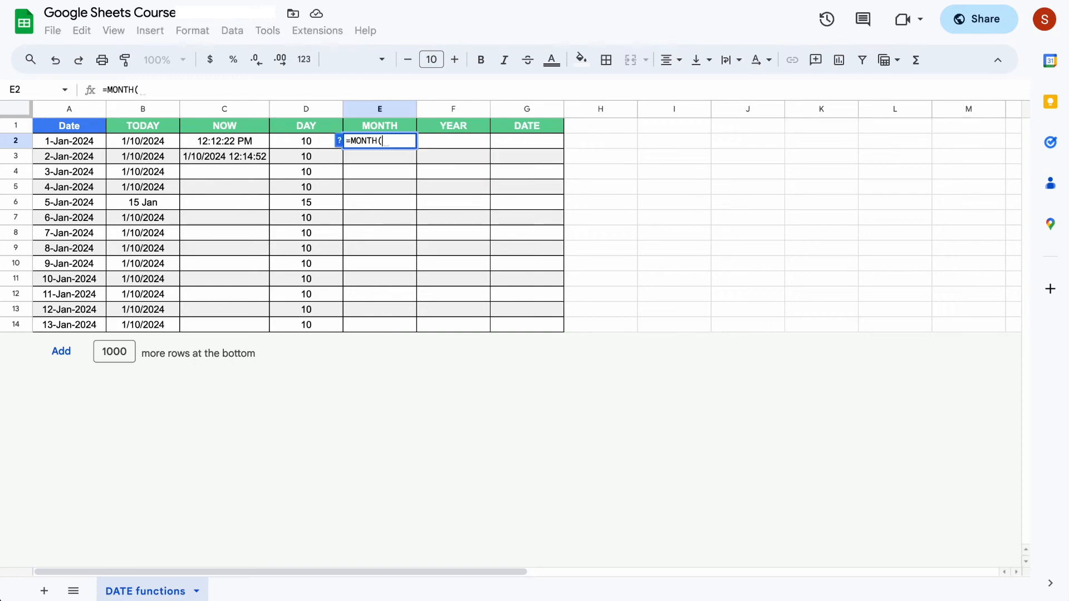
key(Escape)
Step: Open the help page linked from the MONTH header and examine the function's sample usage and syntax
click(390, 128)
click(442, 150)
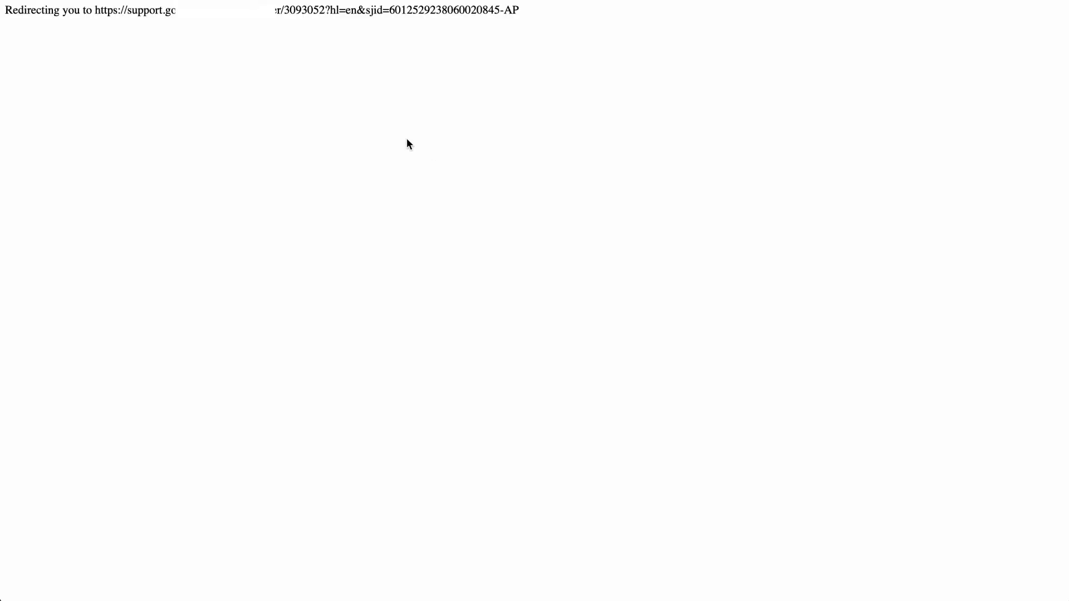
scroll(344, 315, down, 1)
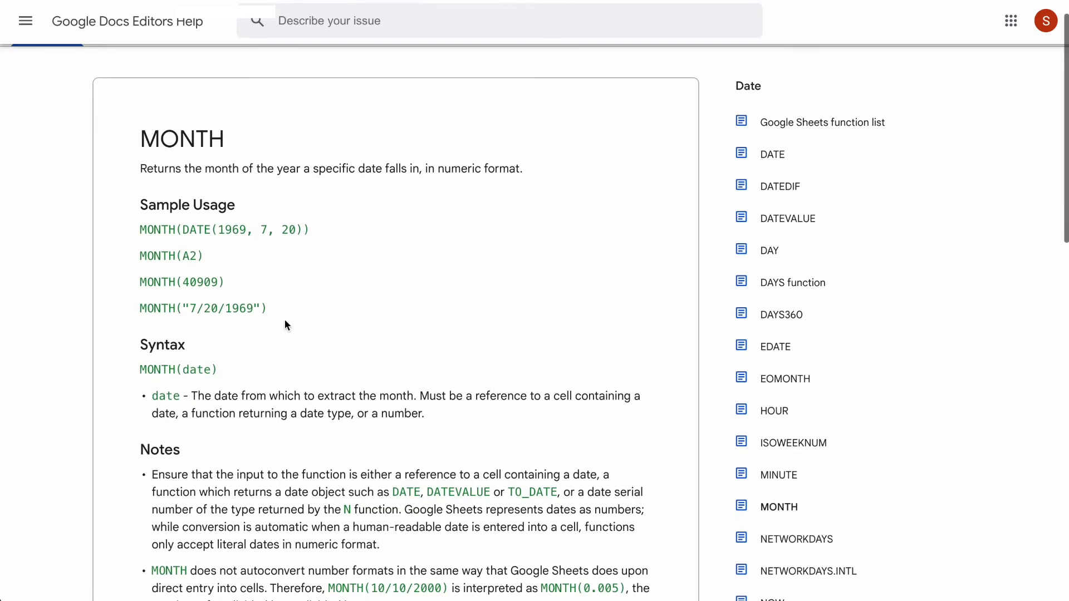
right_click(135, 372)
key(Escape)
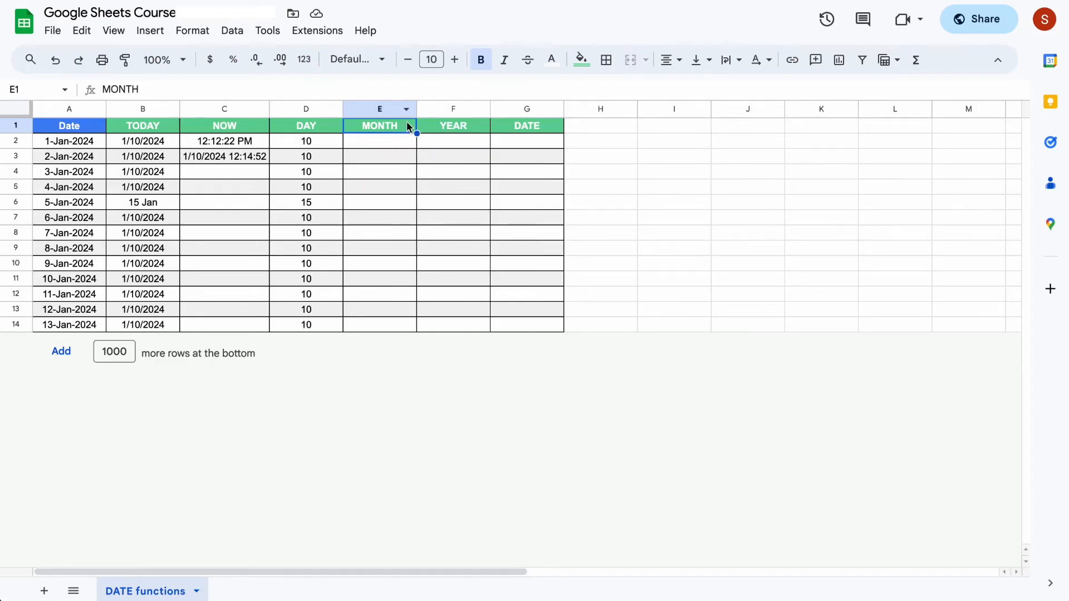
Step: Enter =MONTH(B2) in E2 under the MONTH header and fill the formula down through E14
click(393, 143)
text(=)
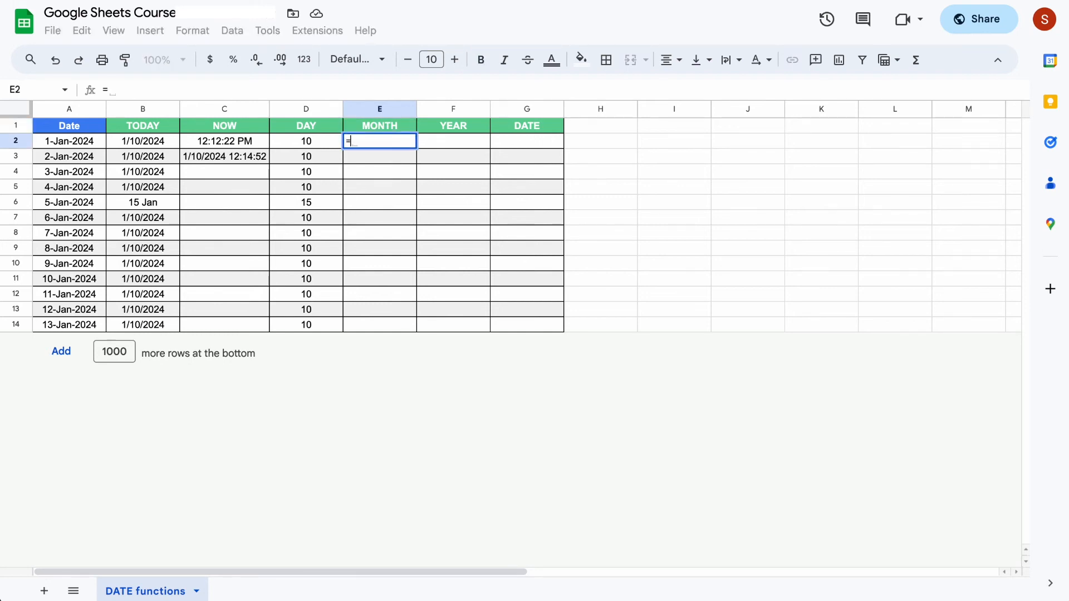
text(month)
key(Tab)
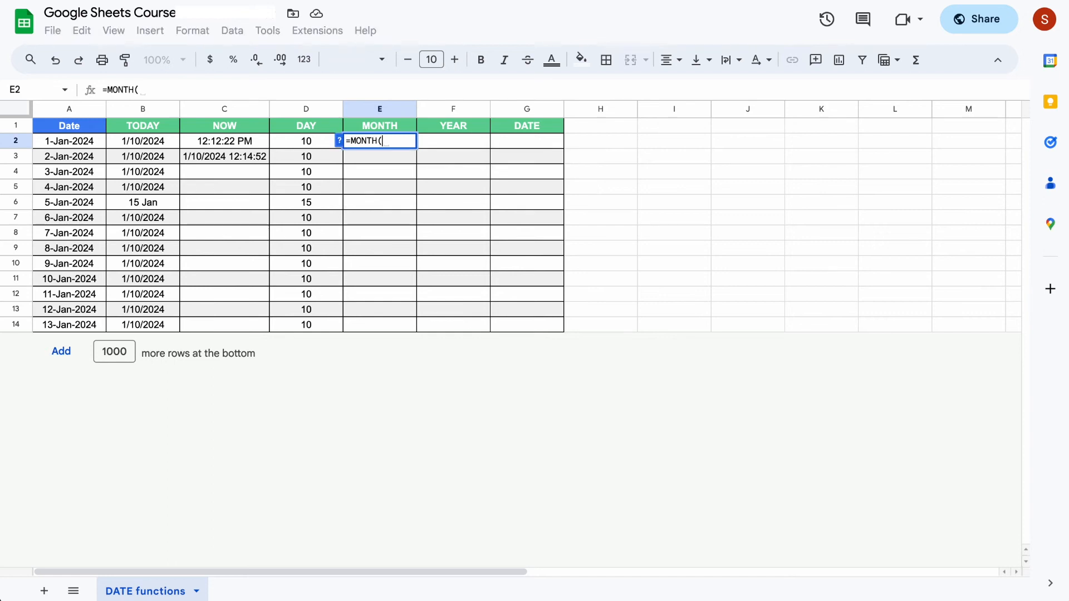
click(142, 146)
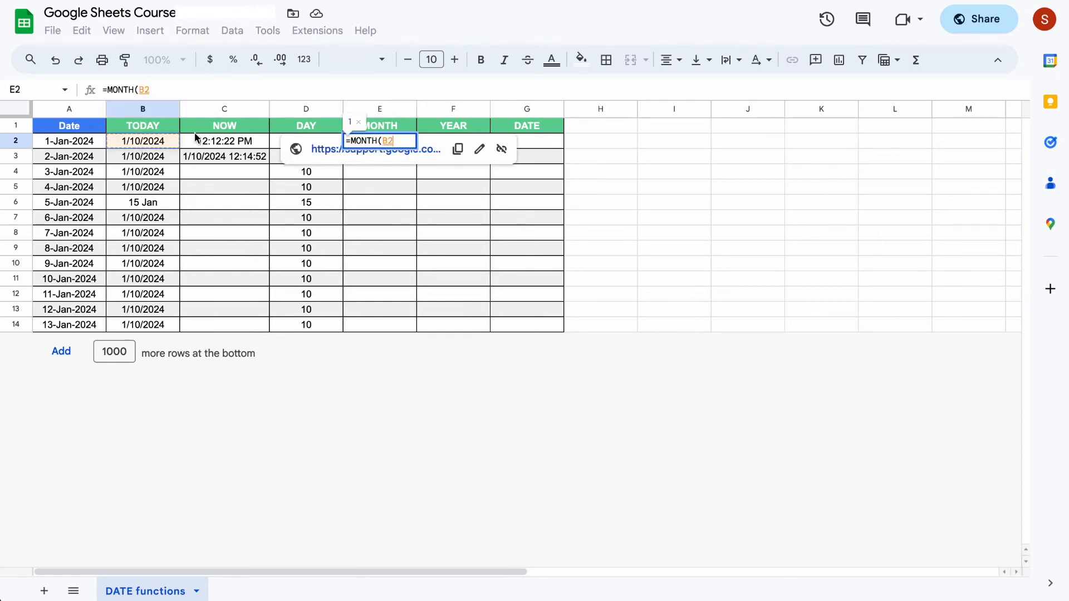
text())
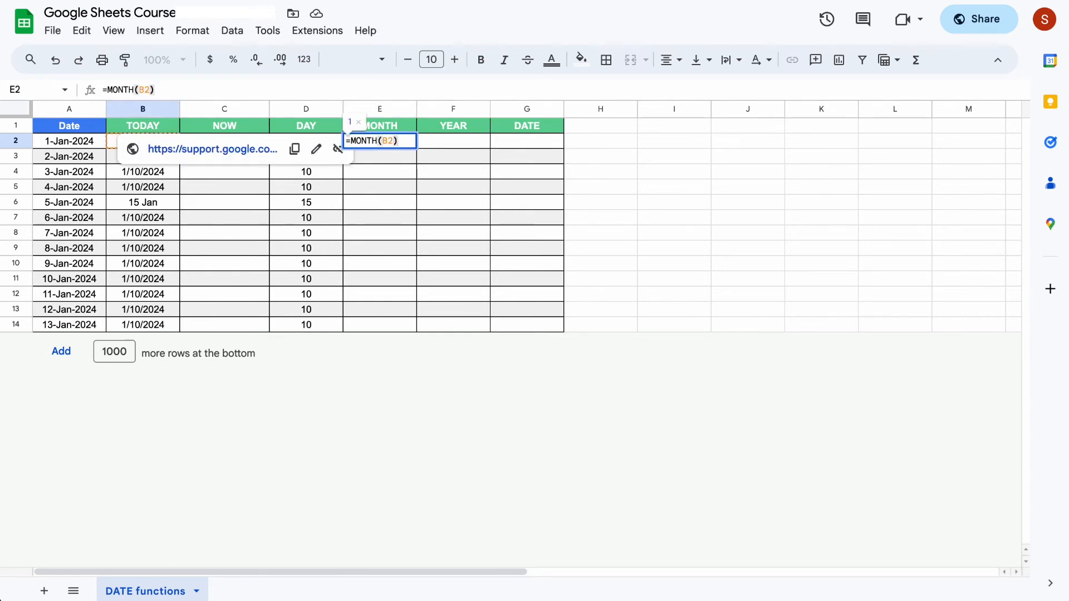
key(Return)
key(Up)
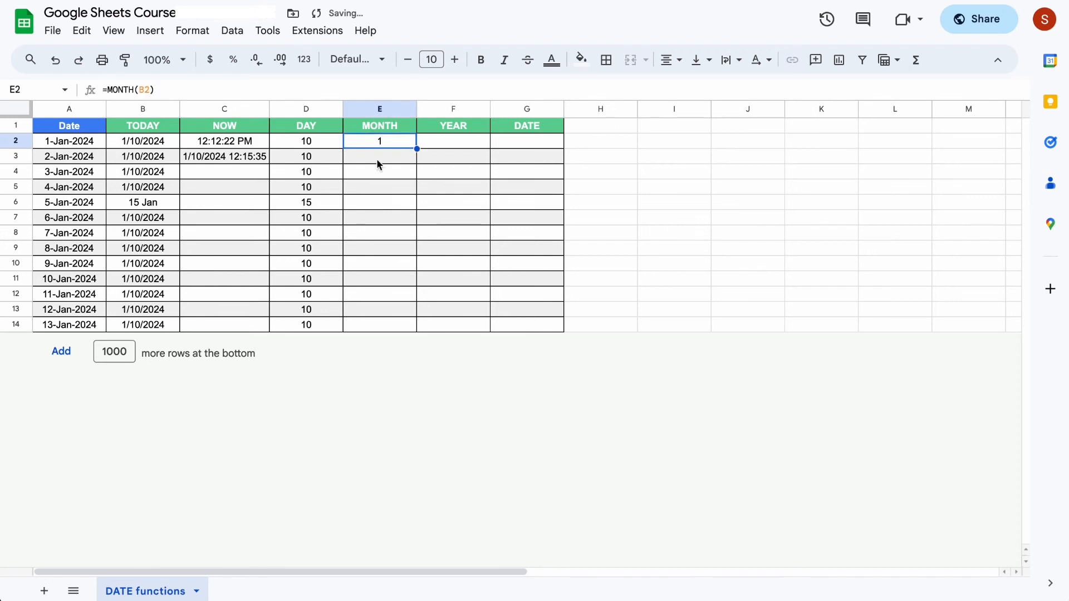
drag(417, 148, 421, 349)
Step: Enter =YEAR(B2) in F2 under the YEAR header
click(451, 147)
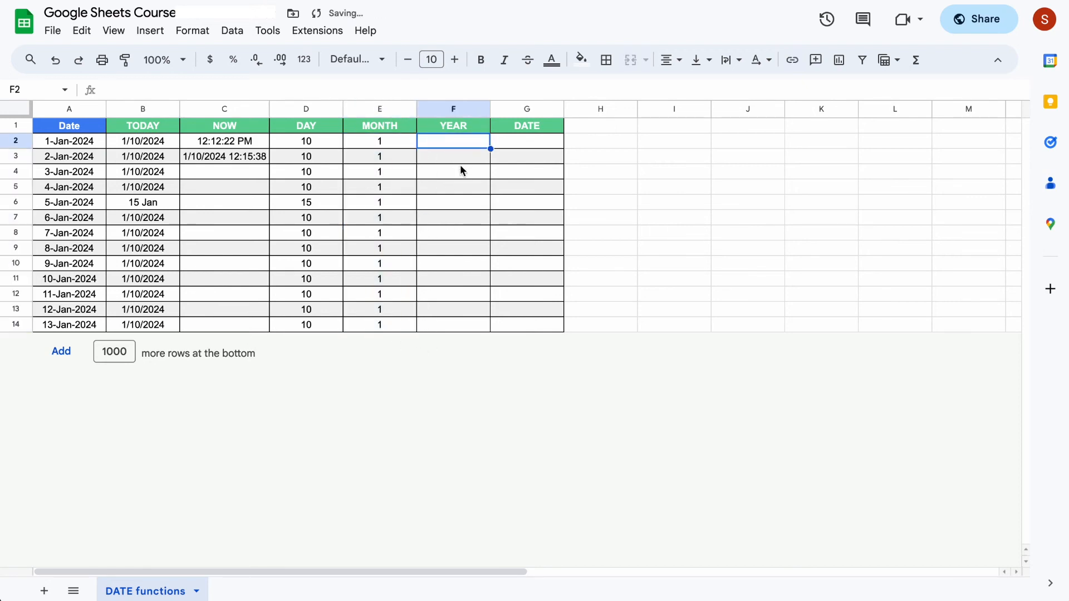
text(=year)
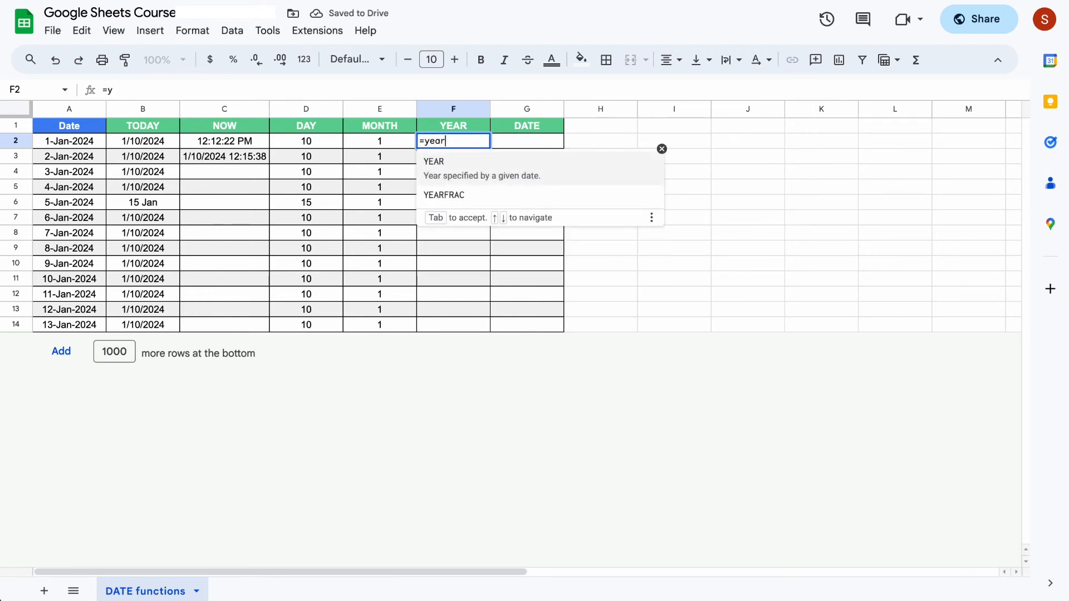
key(Tab)
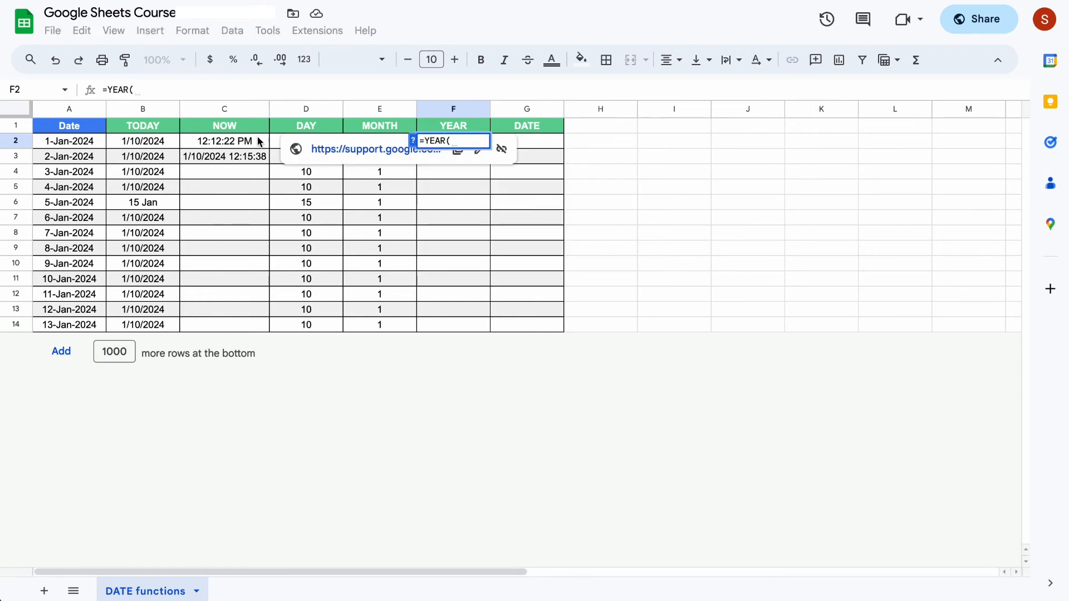
click(150, 143)
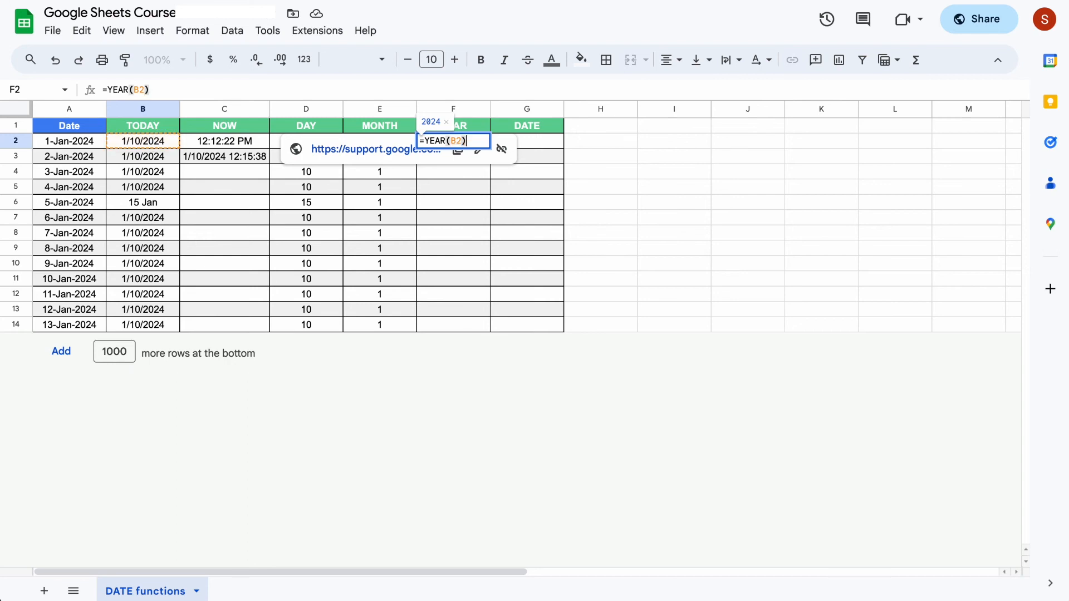
key(Return)
Step: Fill the YEAR formula from F2 down through F14, matching the rows of the MONTH column
key(Up)
key(Left)
key(ctrl+Down)
key(Right)
key(ctrl+shift+Up)
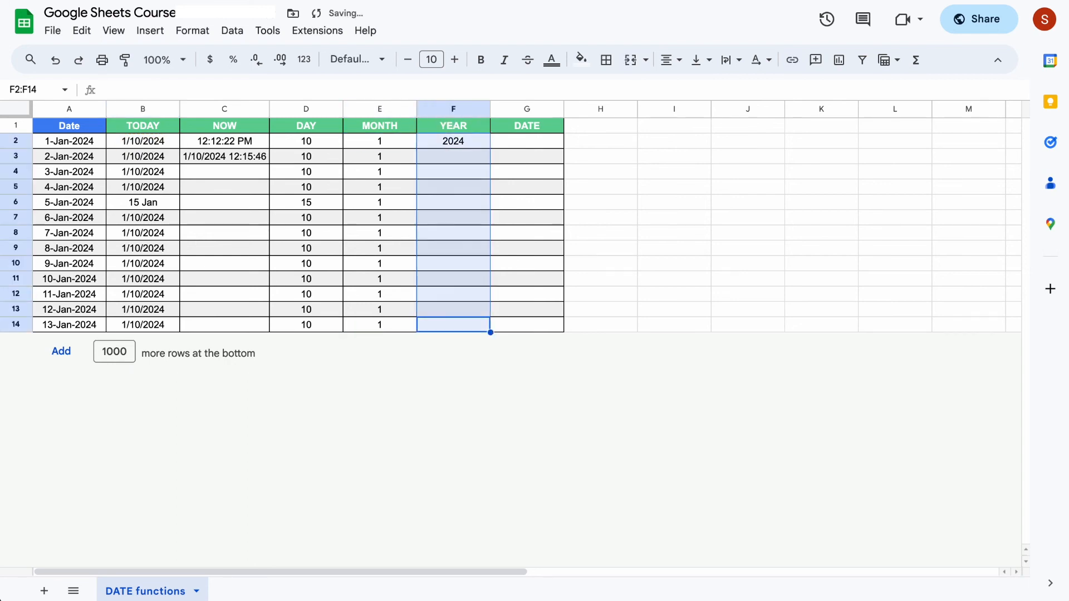
key(ctrl+d)
key(ctrl+Up)
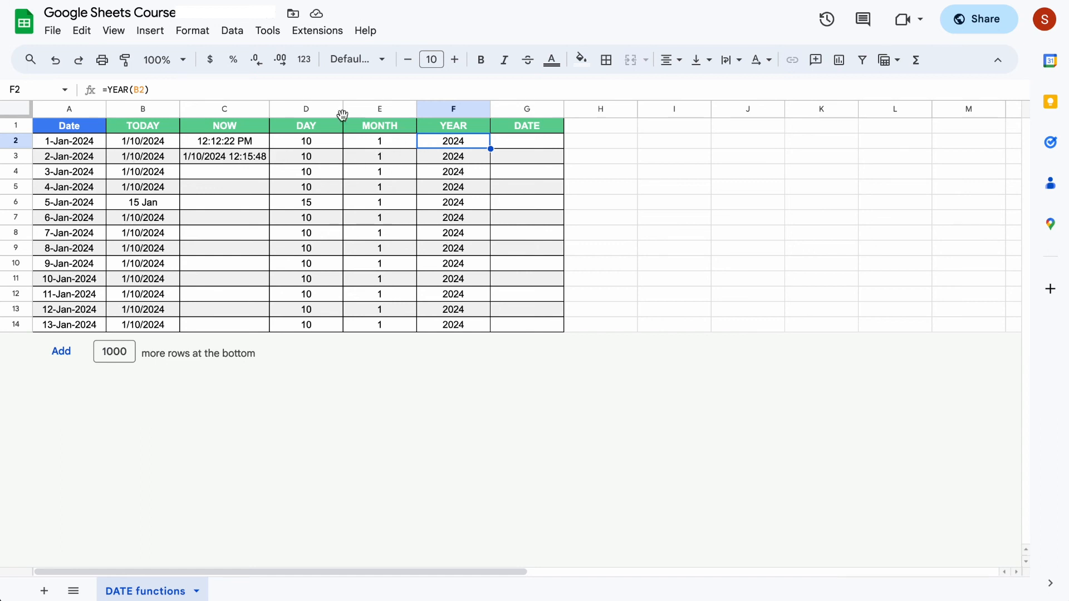
Step: Open the help page linked from the DATE header, examine the year, month and day arguments in its syntax, and return to the sheet
click(543, 151)
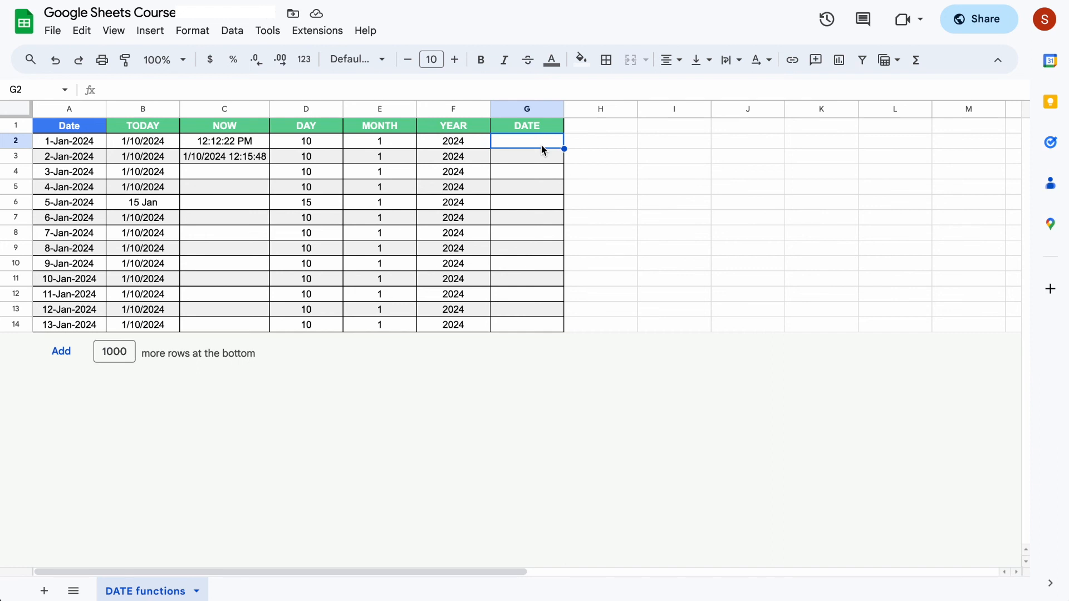
click(530, 131)
click(562, 149)
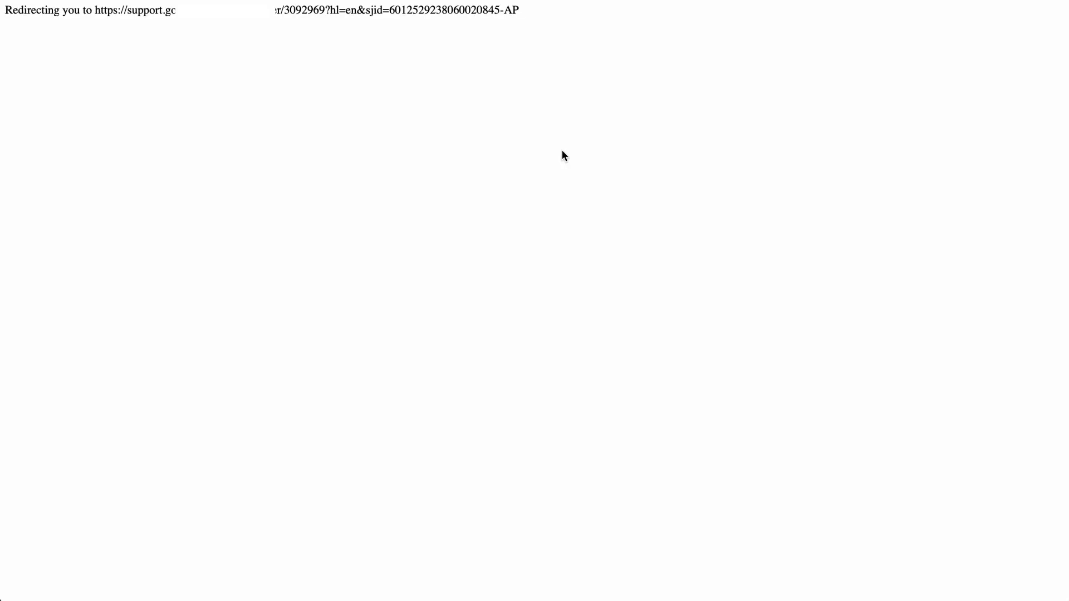
scroll(399, 336, down, 2)
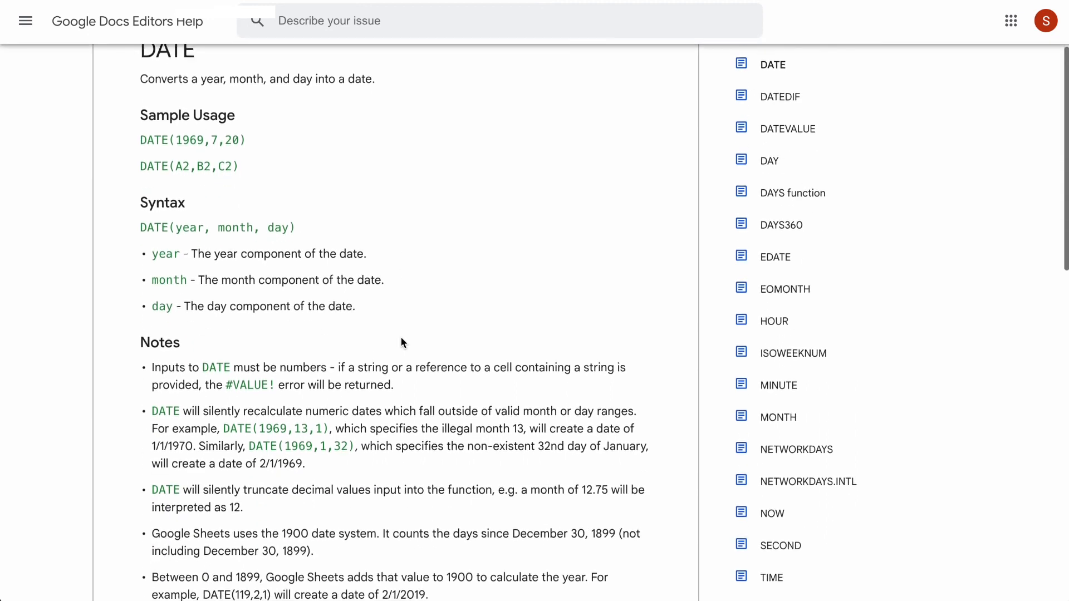
double_click(190, 228)
triple_click(231, 229)
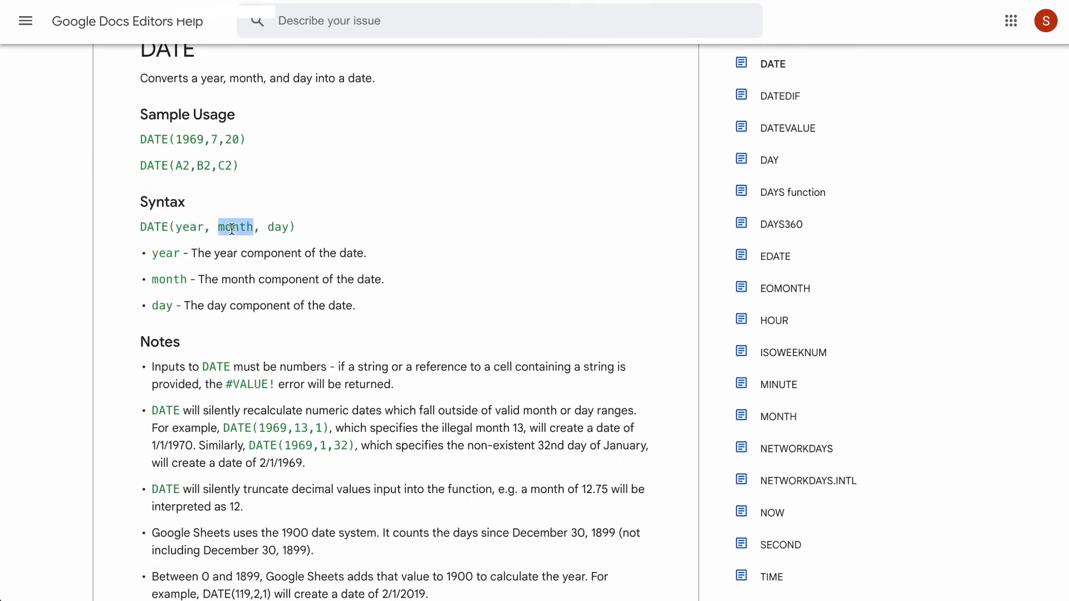
double_click(277, 227)
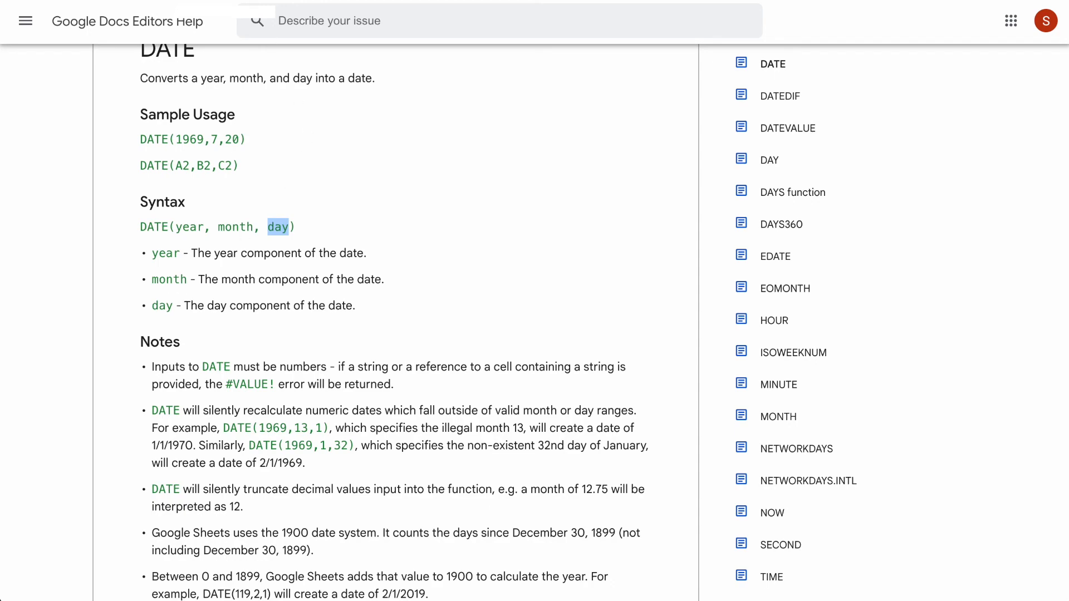
key(ctrl+Tab)
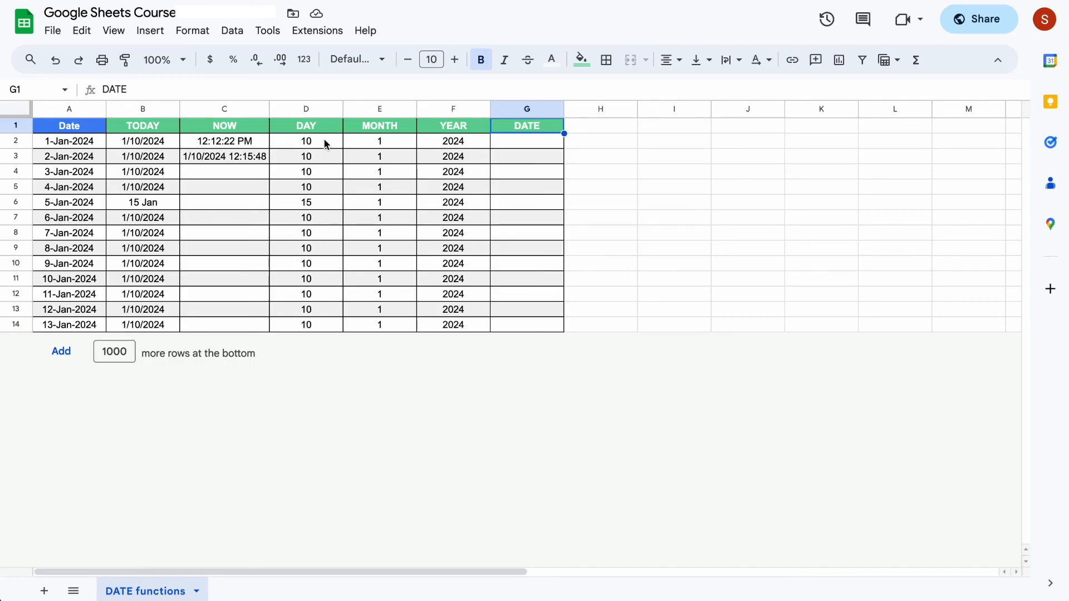
Step: Enter =DATE(F2,E2,D2) in G2 to build a date from the row's year, month and day cells
click(530, 146)
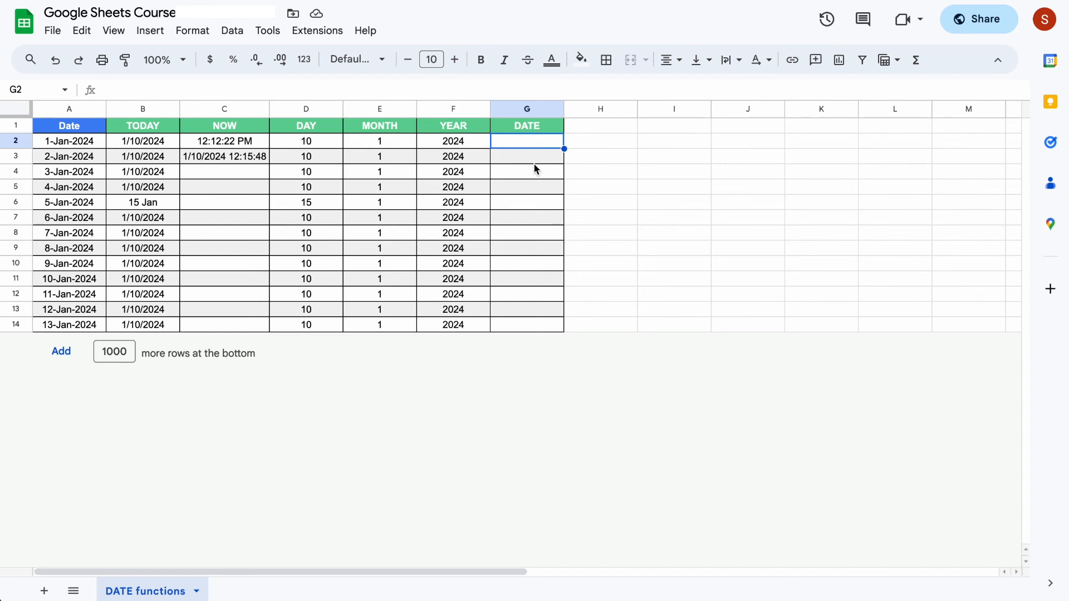
text(=date)
key(Tab)
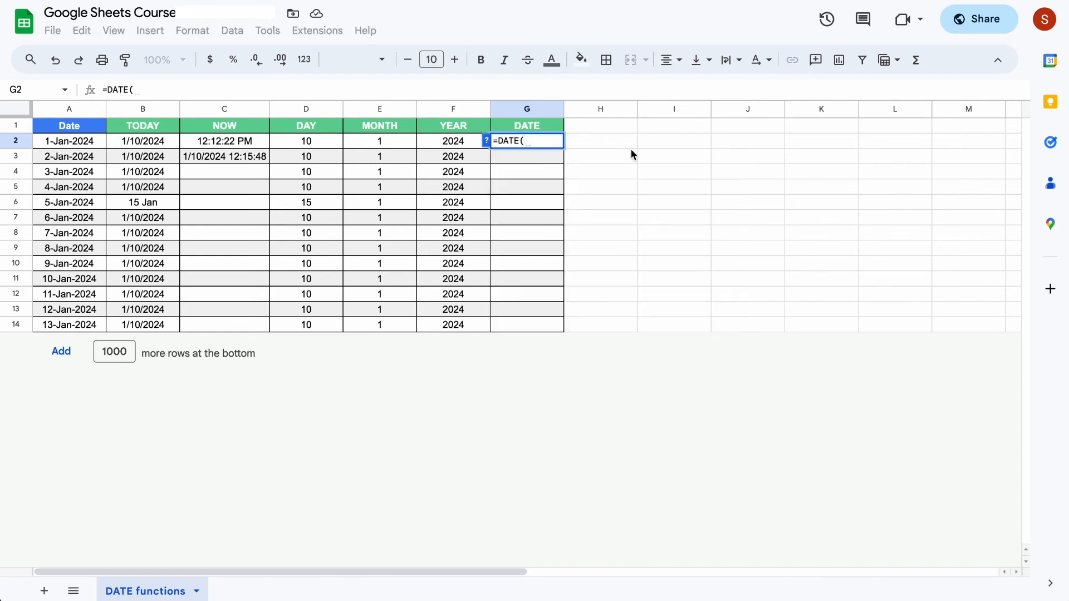
click(449, 146)
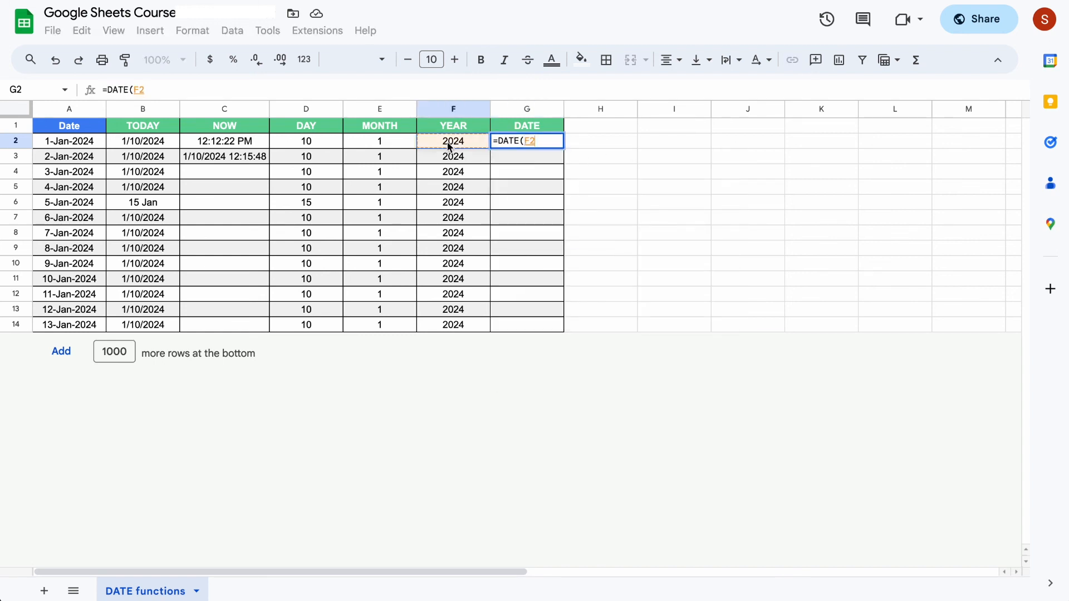
text(,)
click(362, 146)
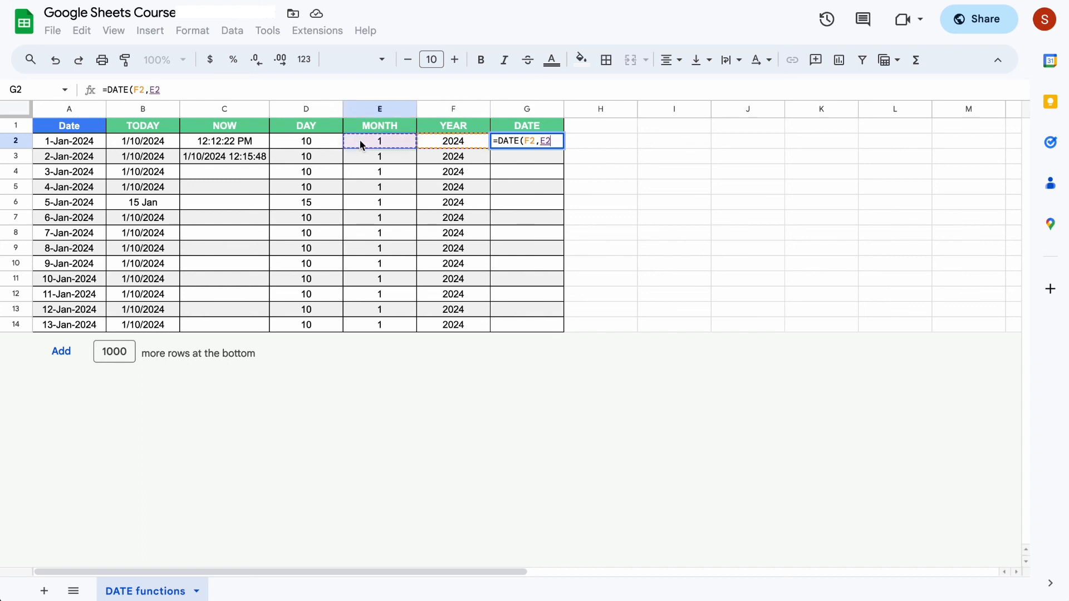
text(,)
click(306, 147)
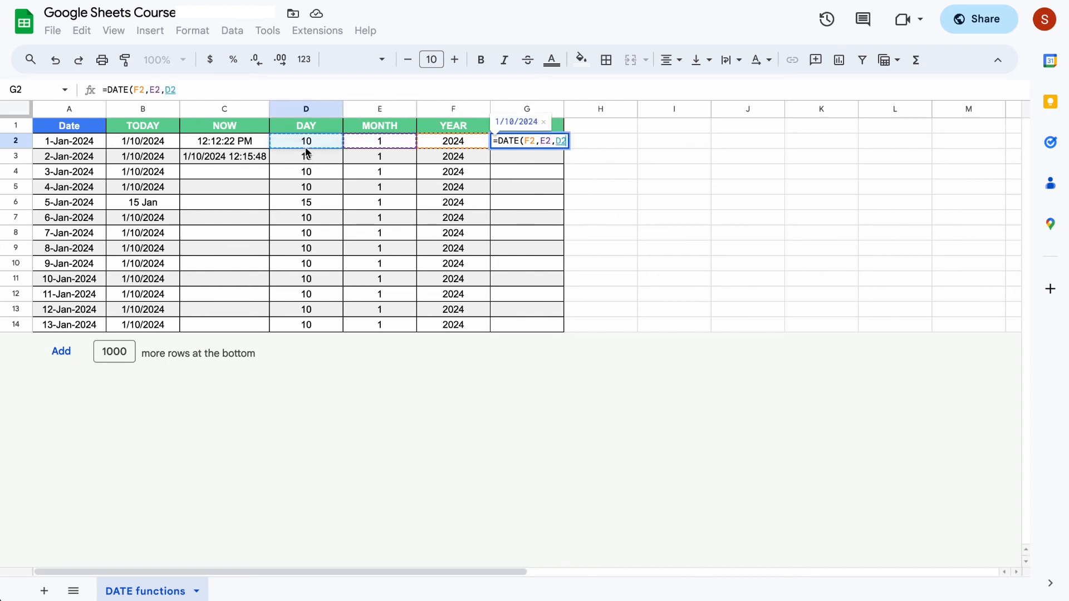
text())
key(Return)
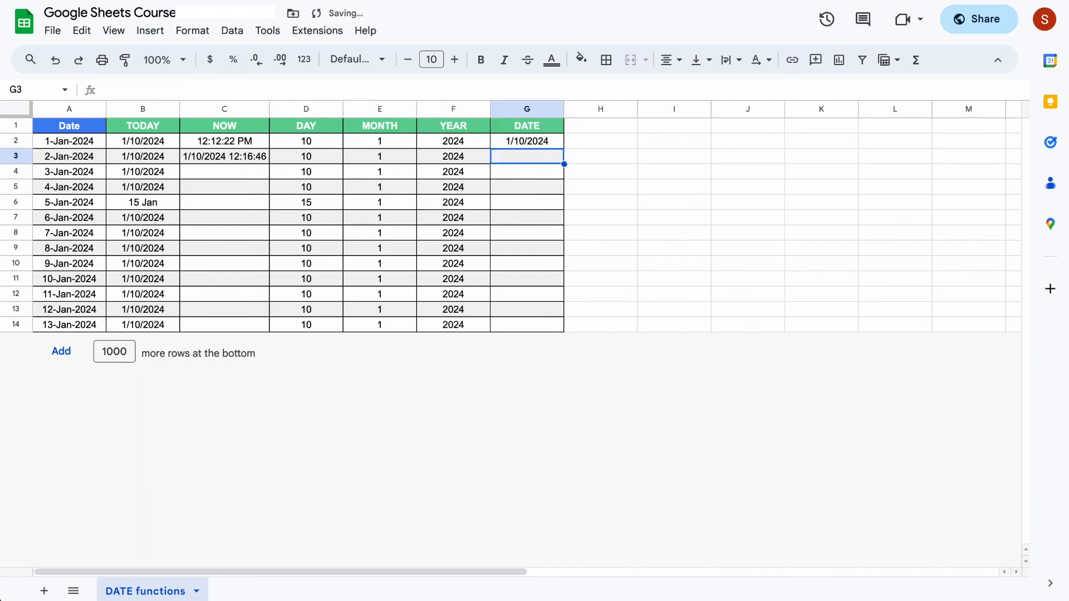
Step: Fill the DATE formula from G2 down through G14
key(Left)
key(ctrl+Down)
key(Right)
key(ctrl+shift+Up)
key(ctrl+d)
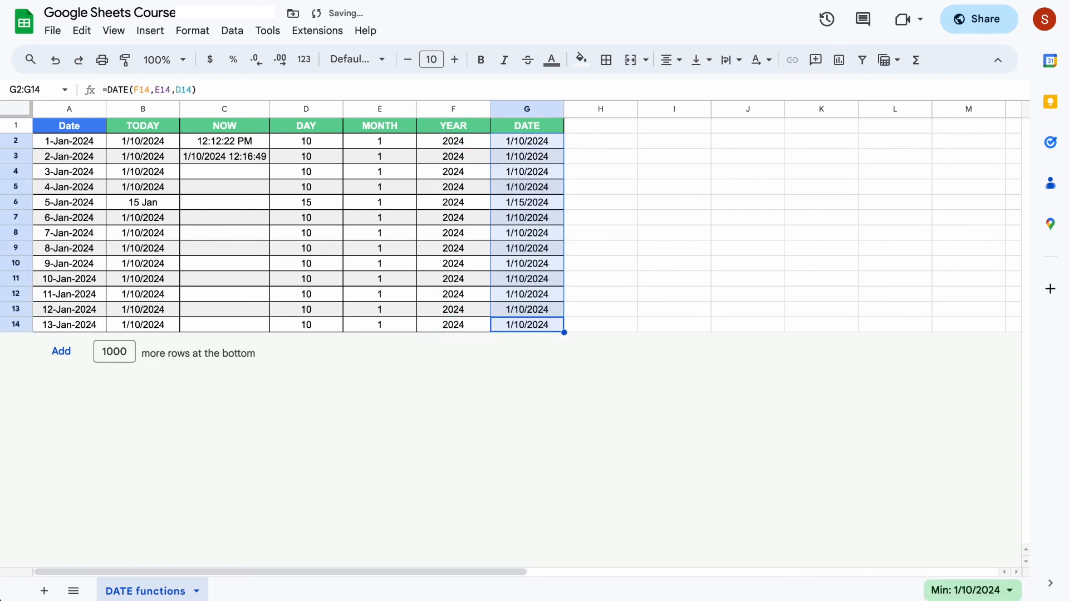
Step: Inspect the DATE formula in G2 and the filled dates in column G
click(526, 141)
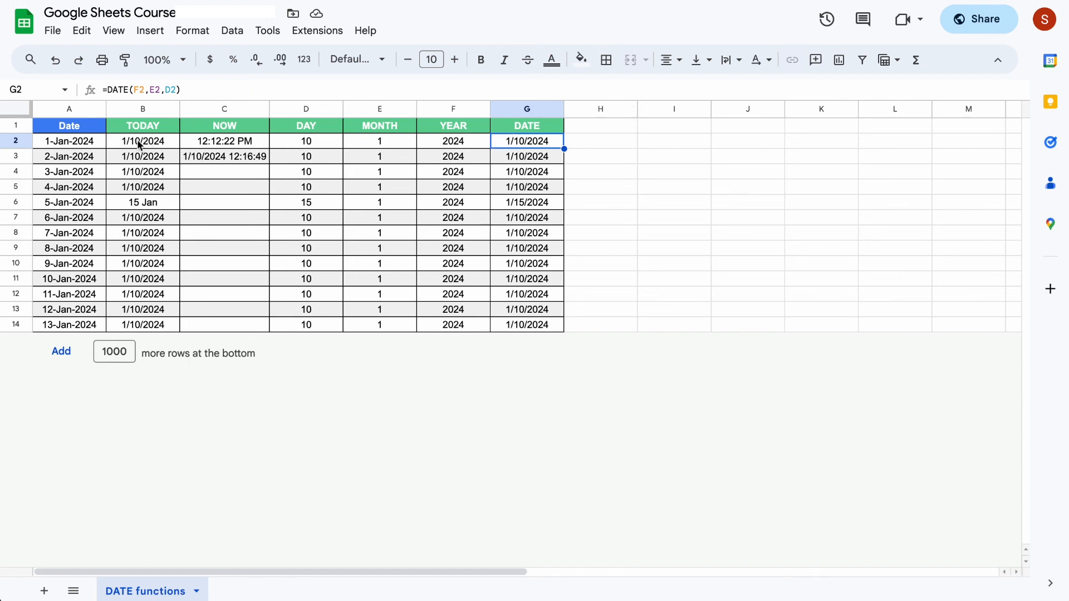
click(521, 109)
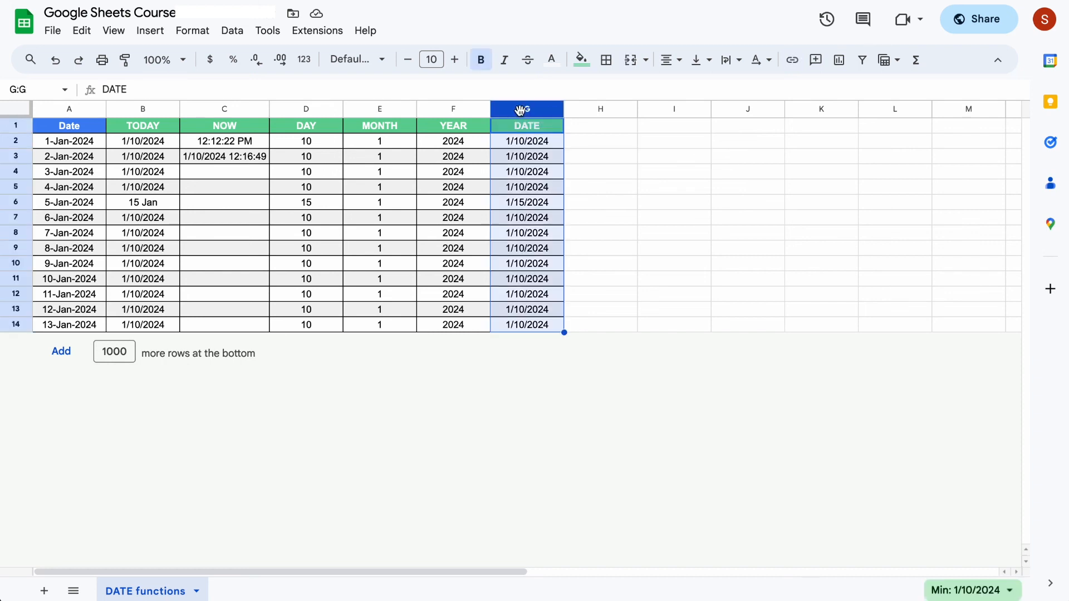
click(523, 146)
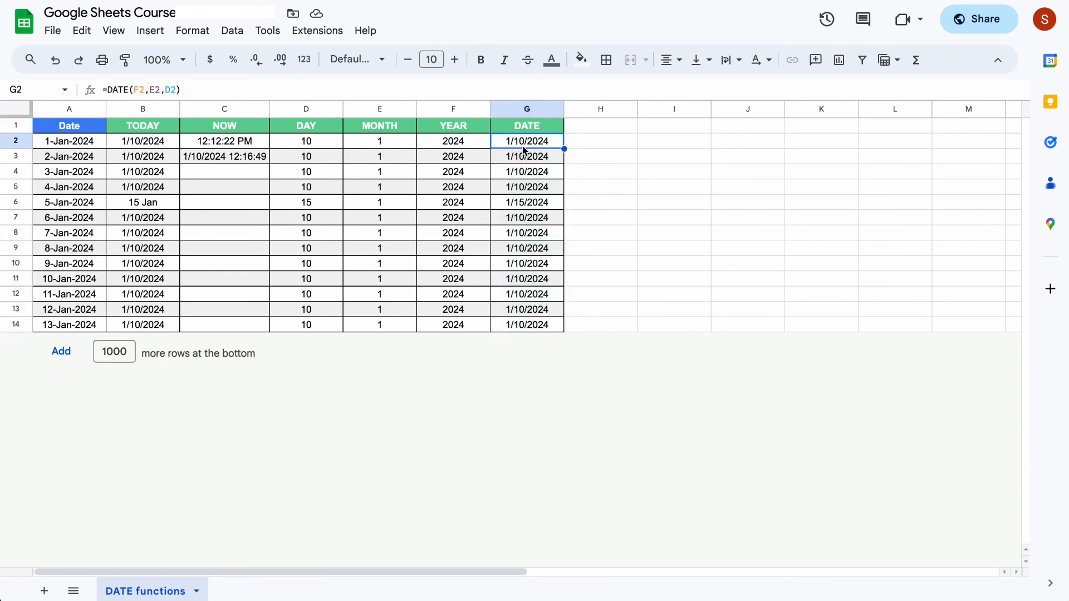